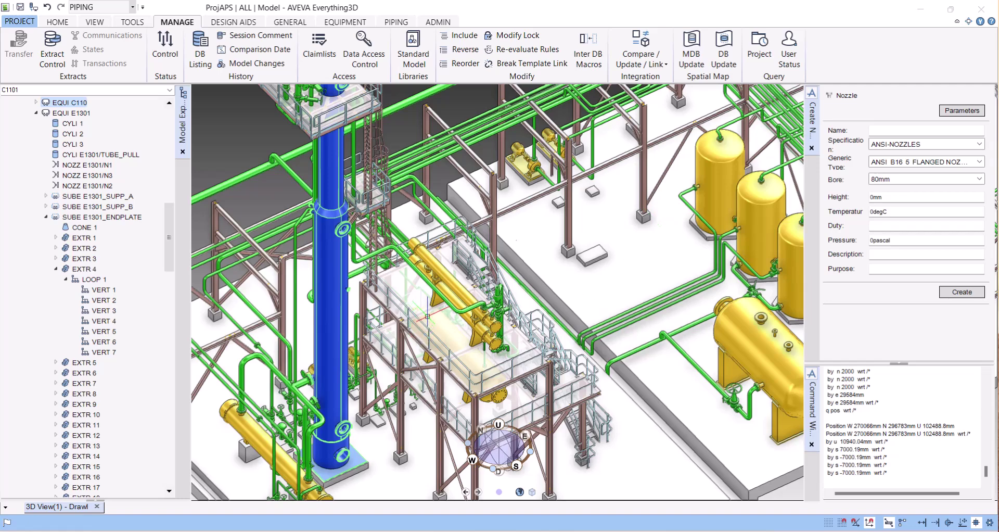
- Zoom around the 3D view and collapse E1301's parts in the Model Explorer
scroll(369, 286, down, 2)
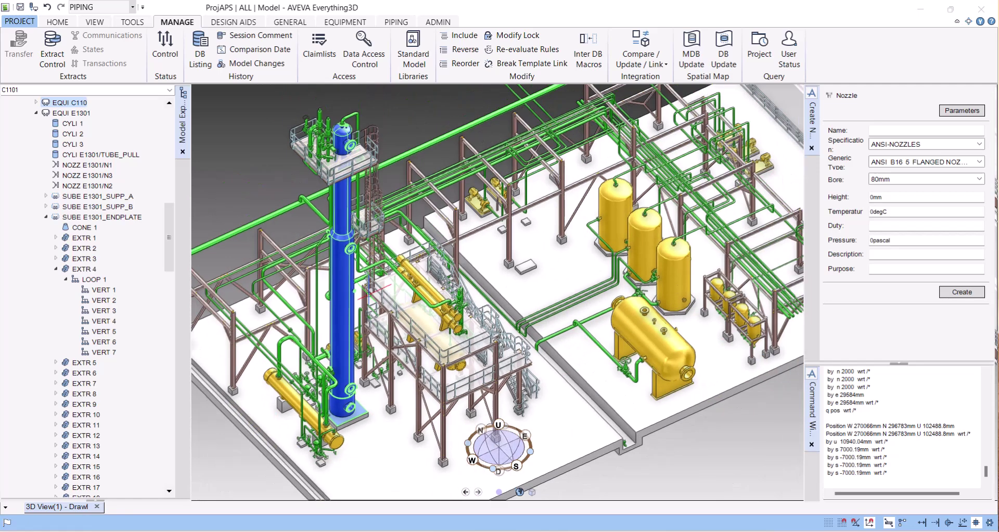
scroll(370, 290, up, 1)
scroll(385, 320, up, 1)
scroll(401, 353, up, 1)
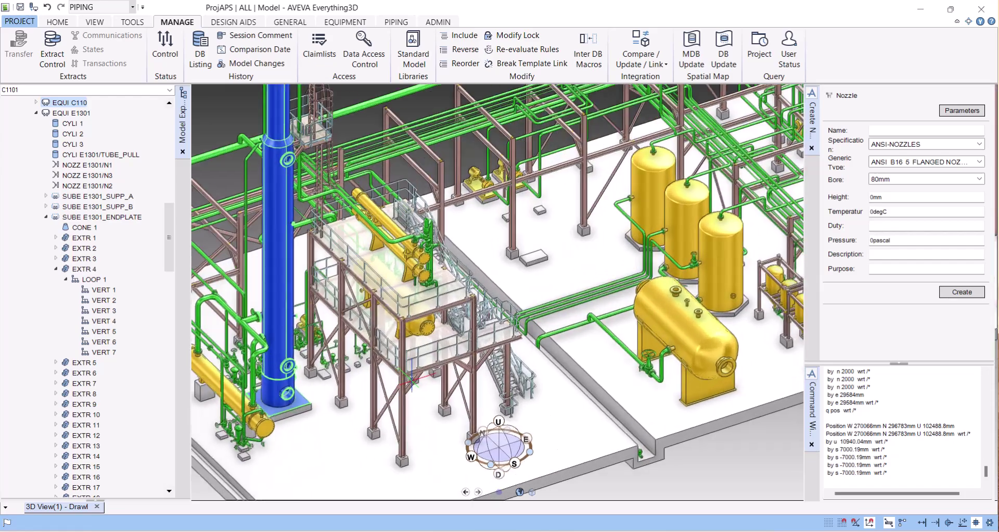
scroll(411, 379, down, 1)
scroll(406, 364, down, 1)
scroll(400, 342, down, 1)
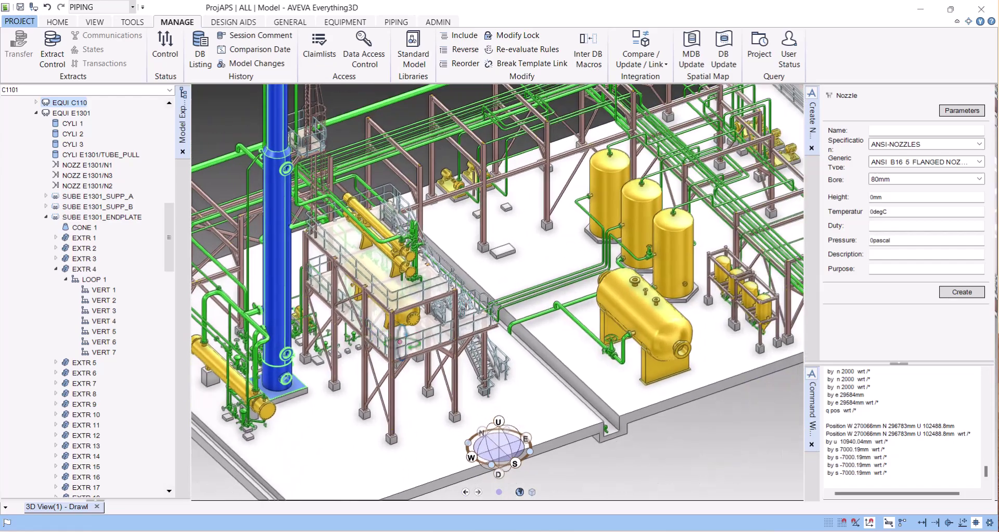
scroll(400, 342, up, 1)
click(36, 113)
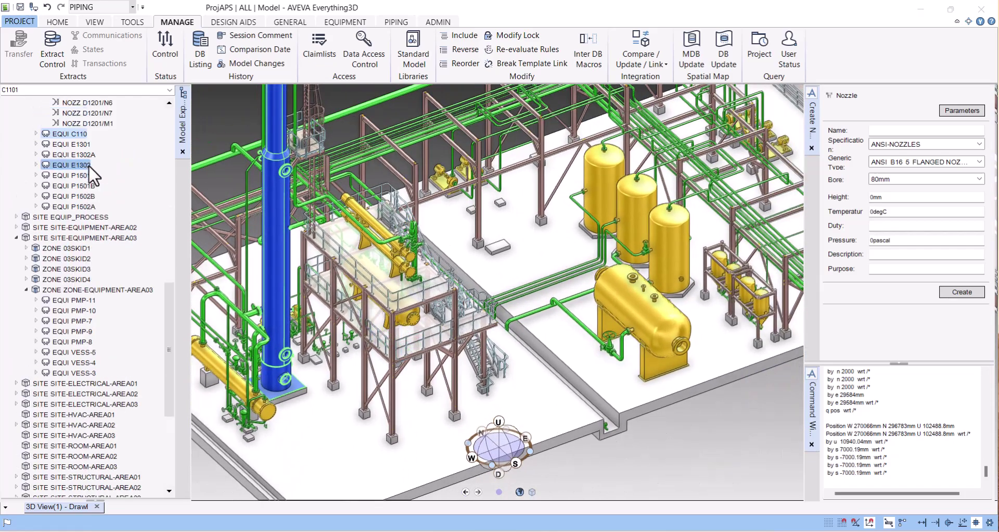
- Pick the horizontal exchanger E1301 beside the yellow column in the viewport as current element
scroll(93, 175, up, 2)
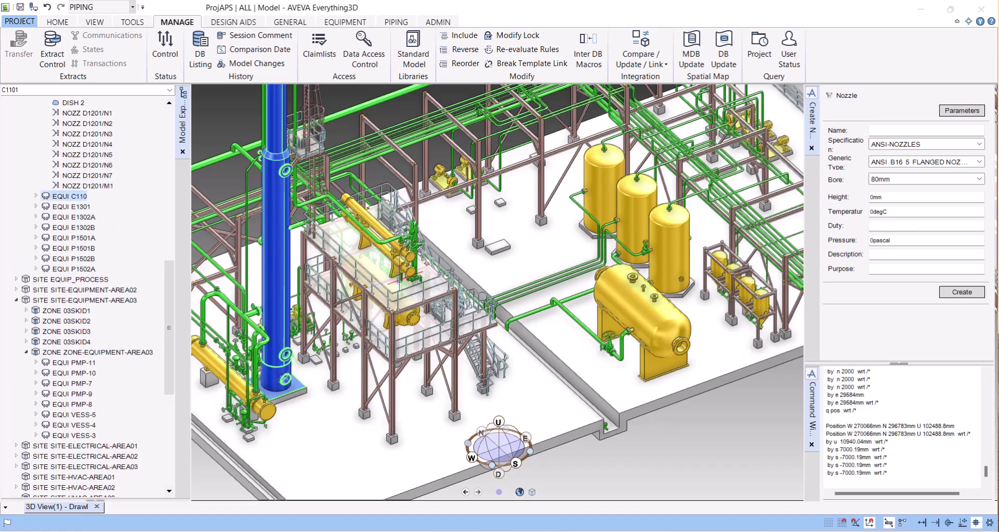
scroll(401, 281, up, 1)
scroll(400, 281, up, 2)
click(421, 238)
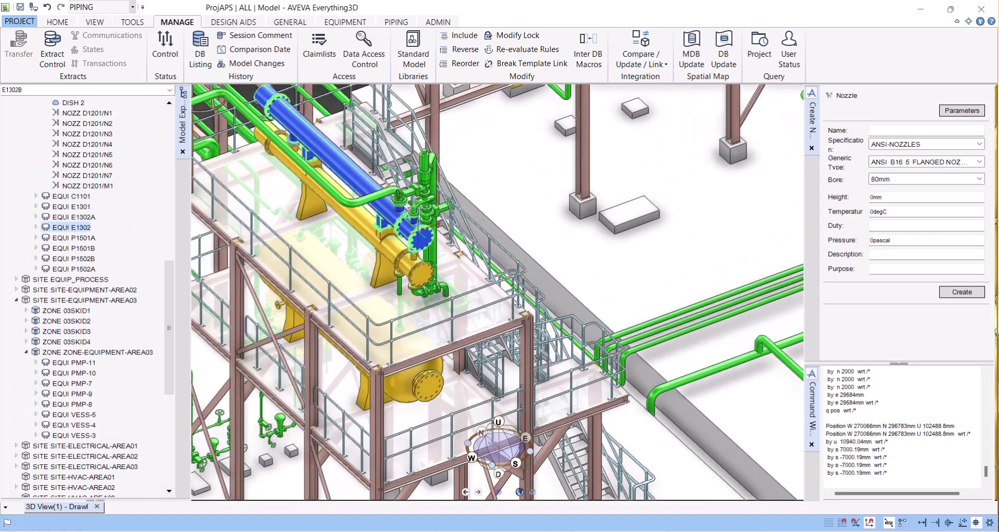
scroll(439, 249, down, 2)
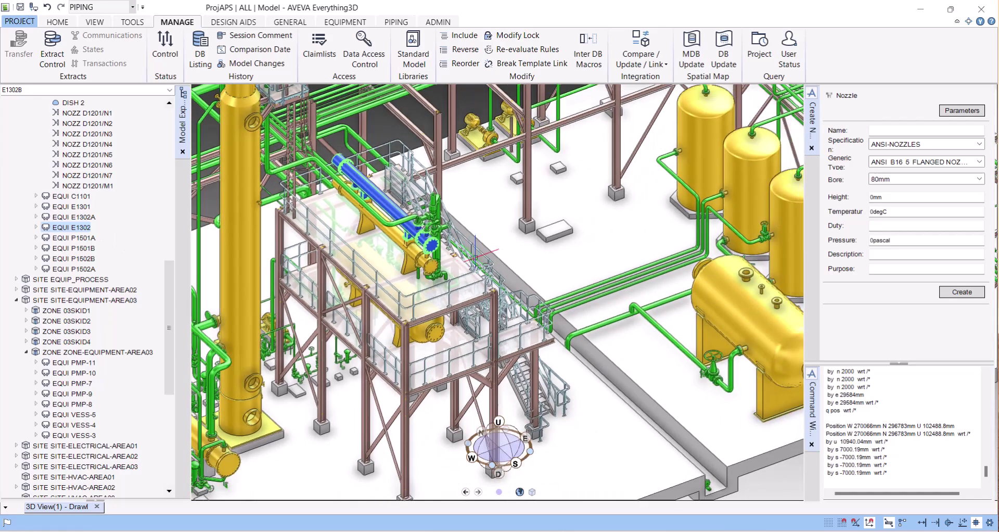
scroll(474, 255, down, 1)
scroll(697, 326, up, 2)
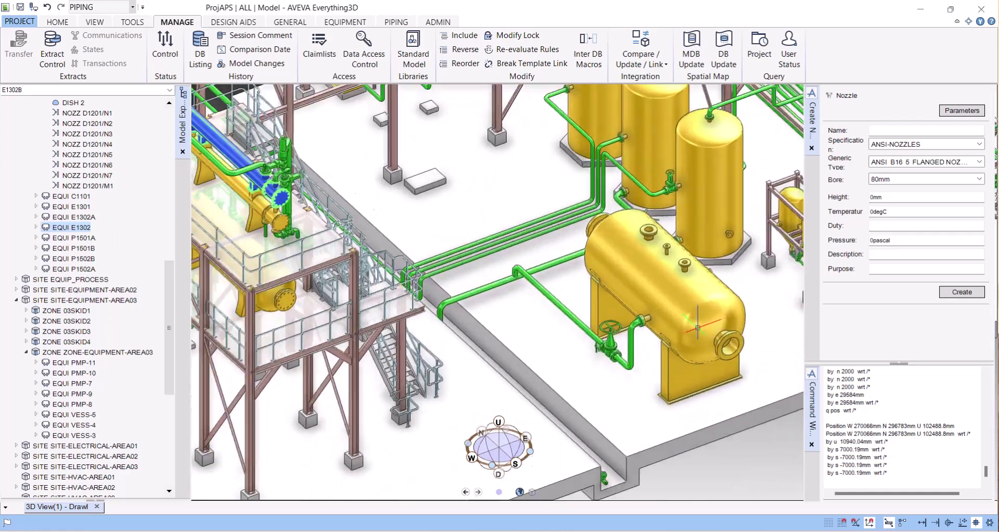
scroll(698, 327, down, 2)
scroll(362, 372, up, 2)
scroll(362, 372, up, 2)
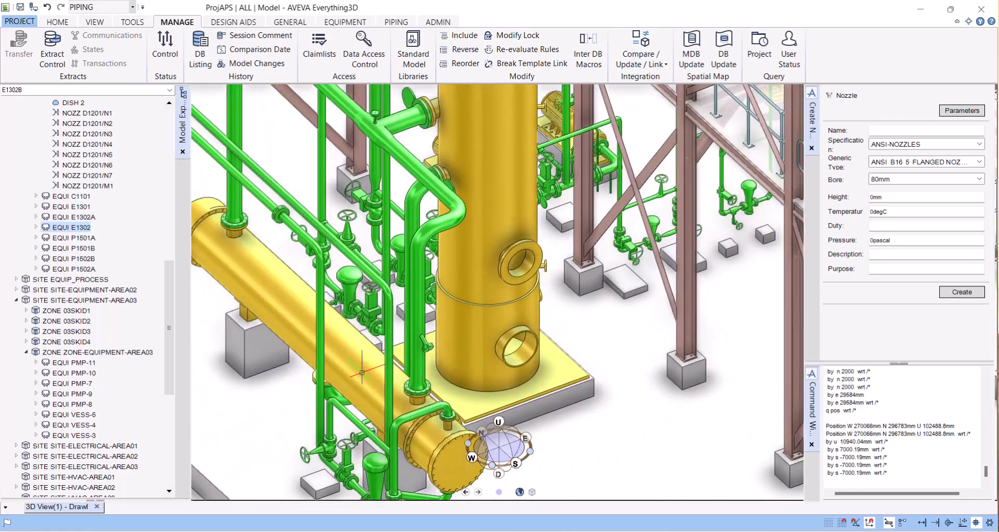
click(362, 370)
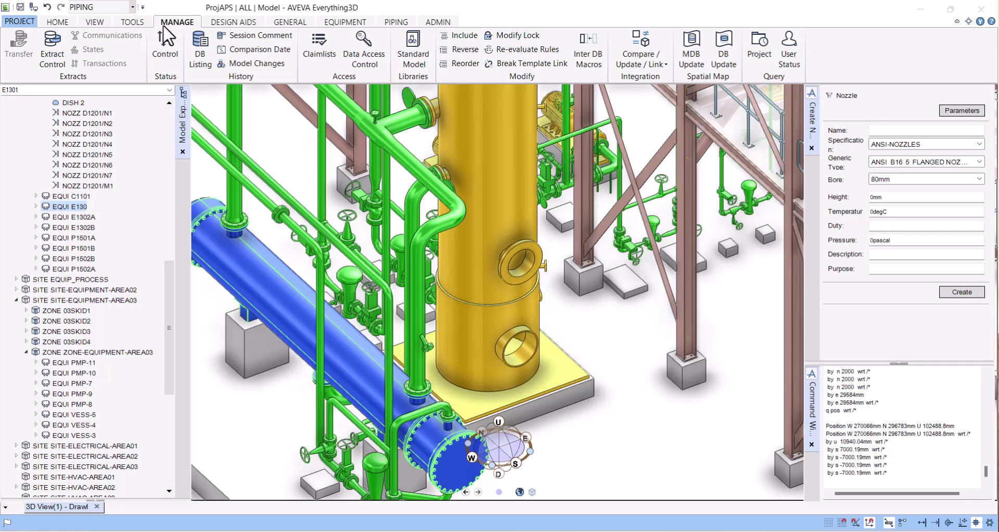
- Open DB Listing, centre its dialog, and set the output filename to c:\temp\E130.txt
click(202, 60)
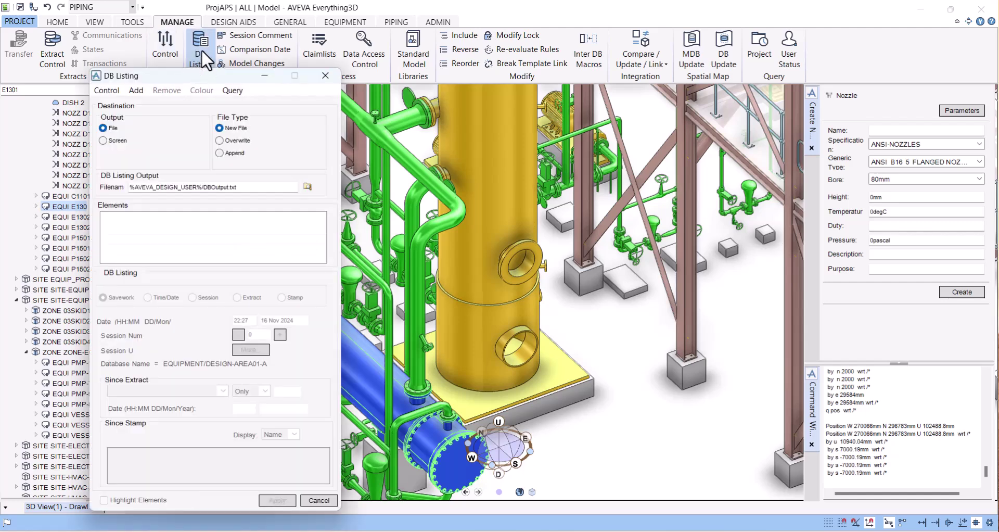
drag(181, 75, 436, 92)
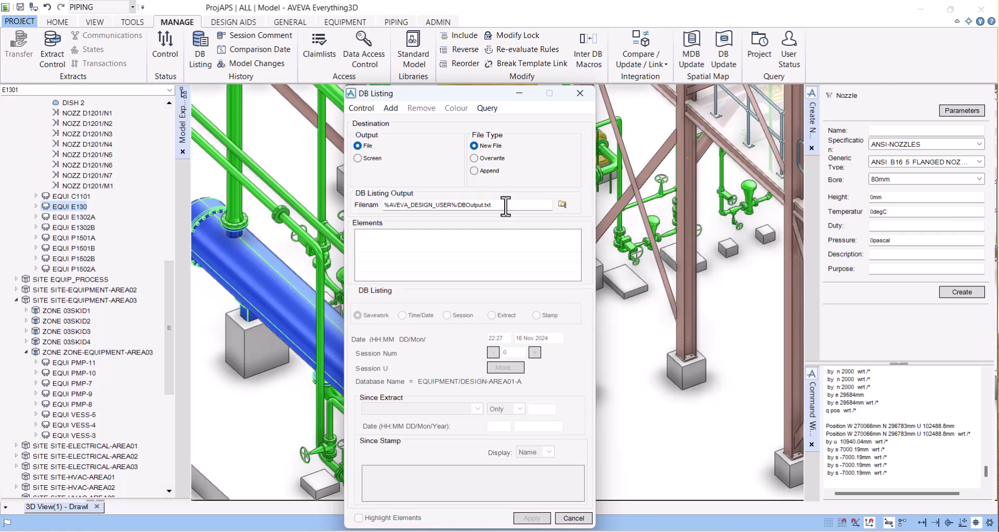
key(alt+Tab)
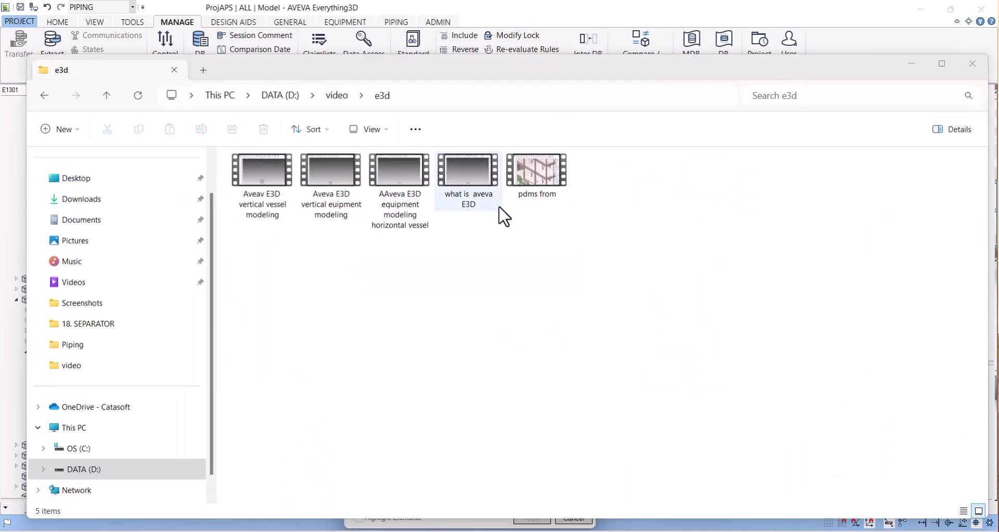
click(578, 23)
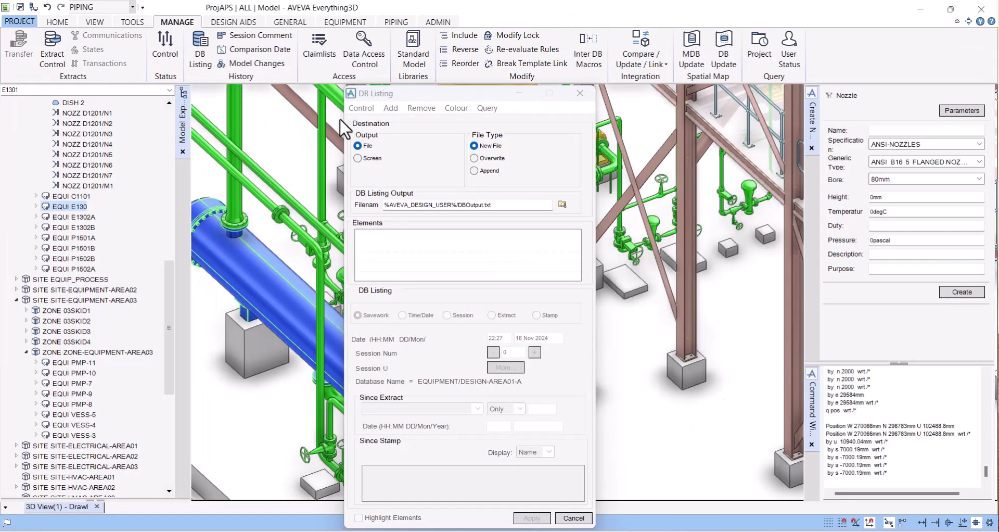
click(508, 204)
drag(492, 205, 371, 200)
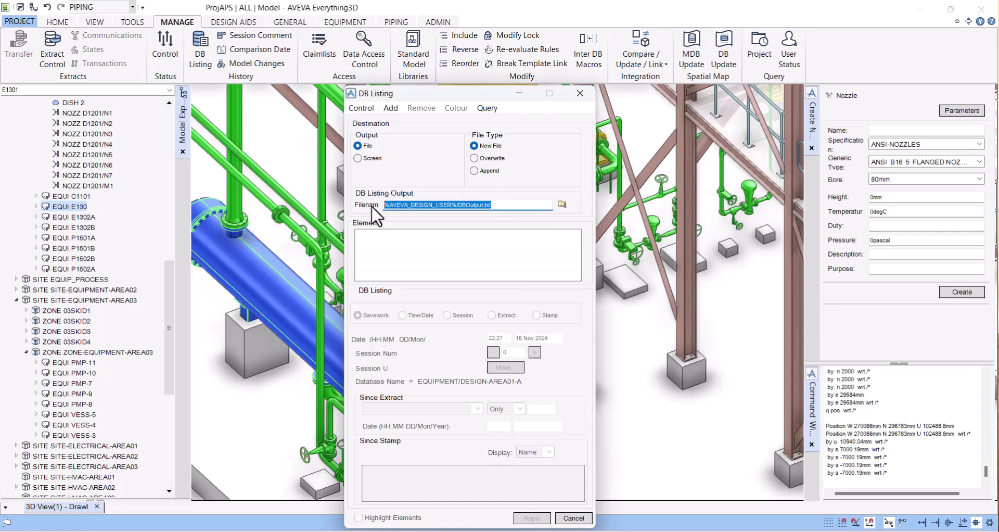
text(c:\temp/E130)
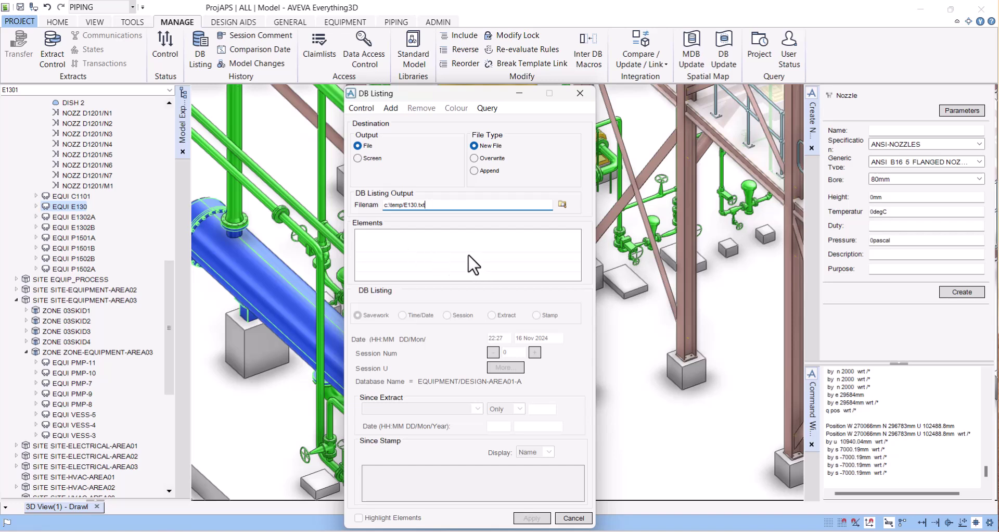
- Add current element E1301, set file type to overwrite, apply the listing, and show C:\Temp
click(392, 107)
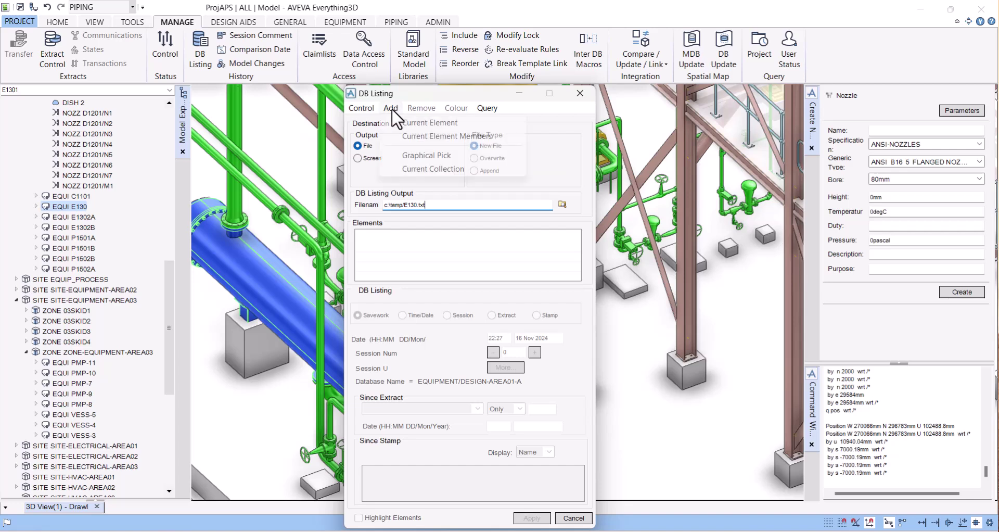
click(422, 125)
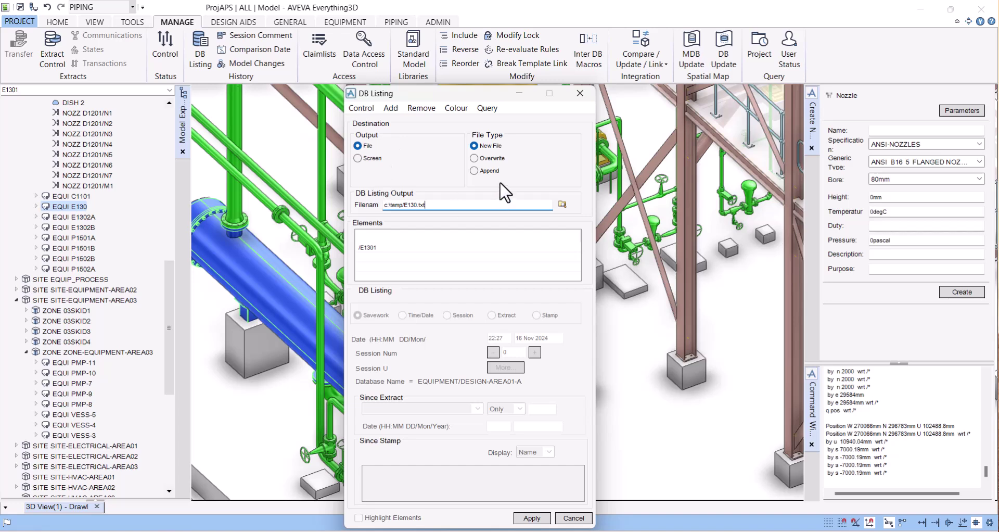
click(474, 157)
click(532, 519)
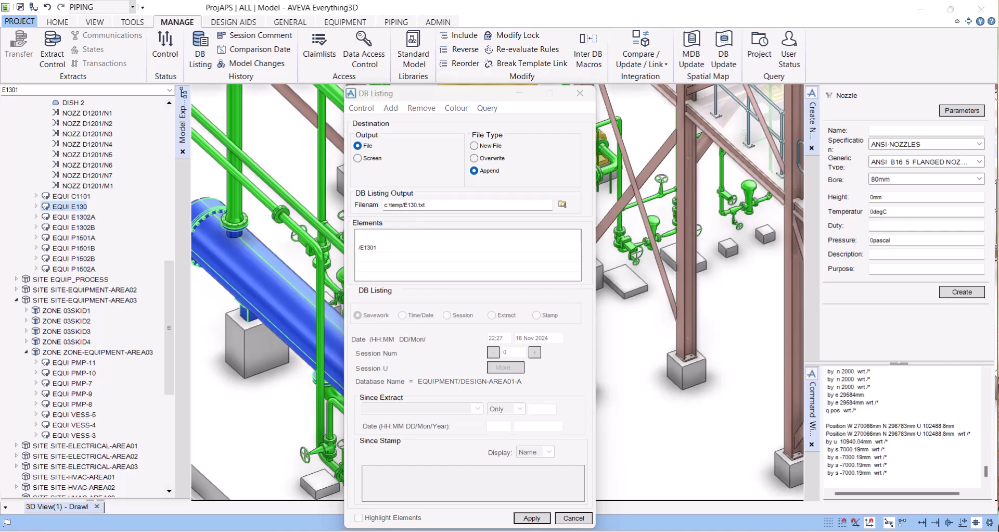
key(alt+Tab)
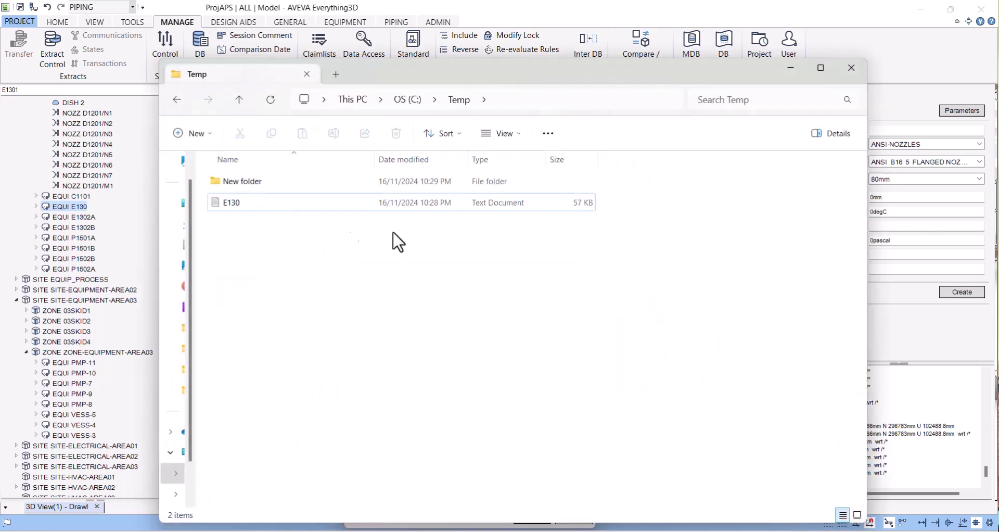
- Open E130.txt in Notepad and scroll through E1301's listing, then back to the top
click(228, 210)
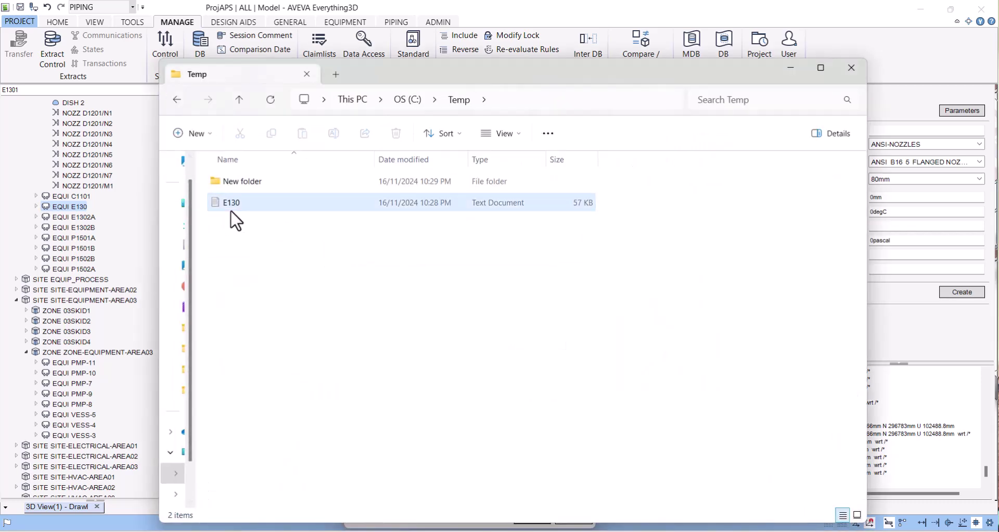
mouse_move(232, 205)
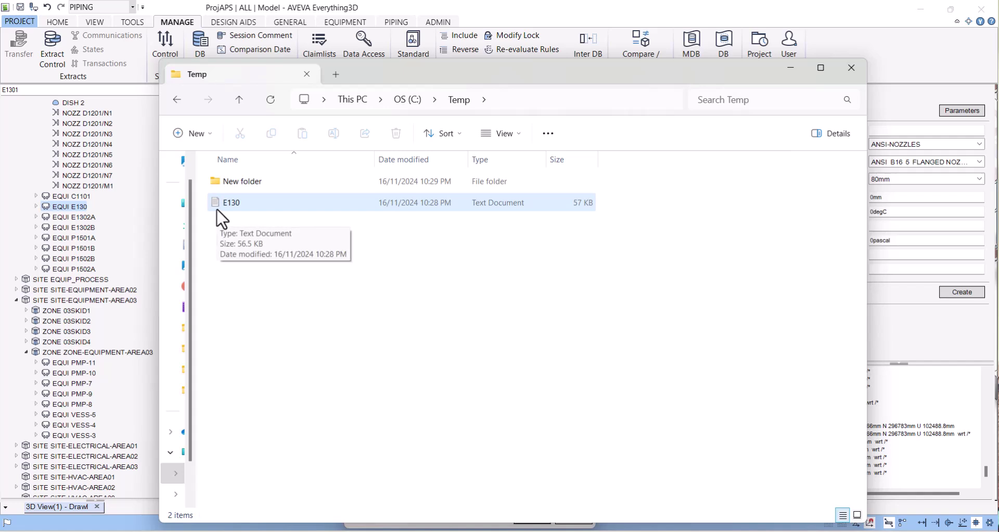
key(alt+Tab)
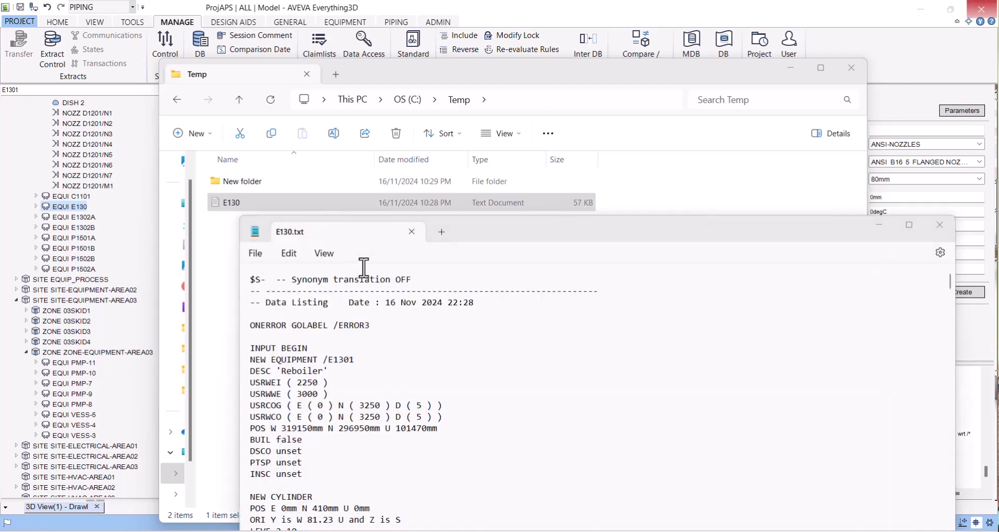
scroll(468, 305, down, 1)
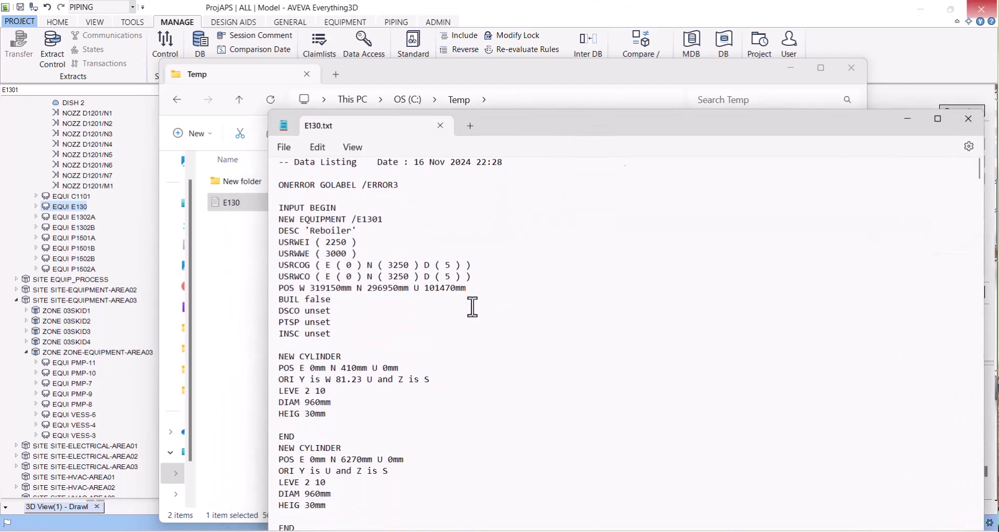
scroll(474, 310, down, 4)
scroll(495, 319, down, 10)
scroll(510, 333, down, 10)
scroll(512, 341, down, 7)
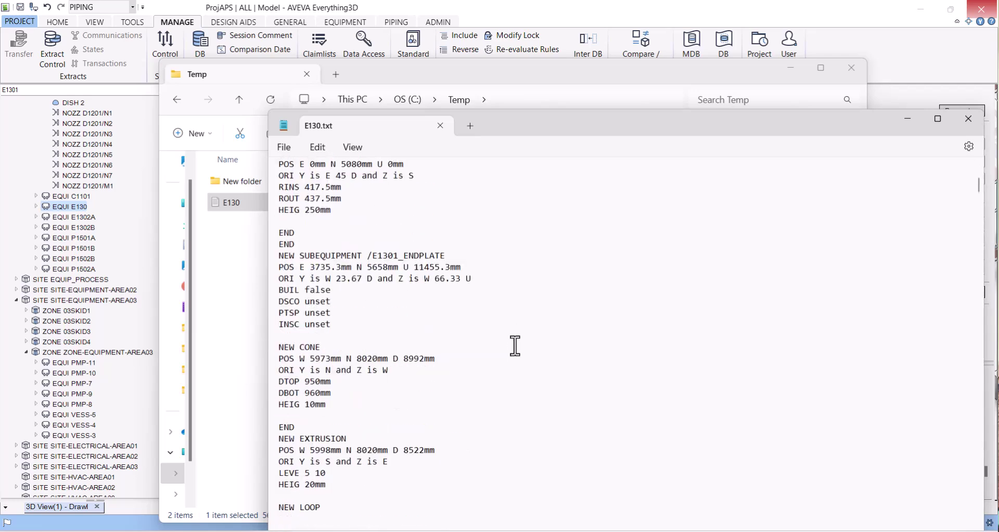
scroll(512, 348, down, 8)
scroll(515, 354, down, 7)
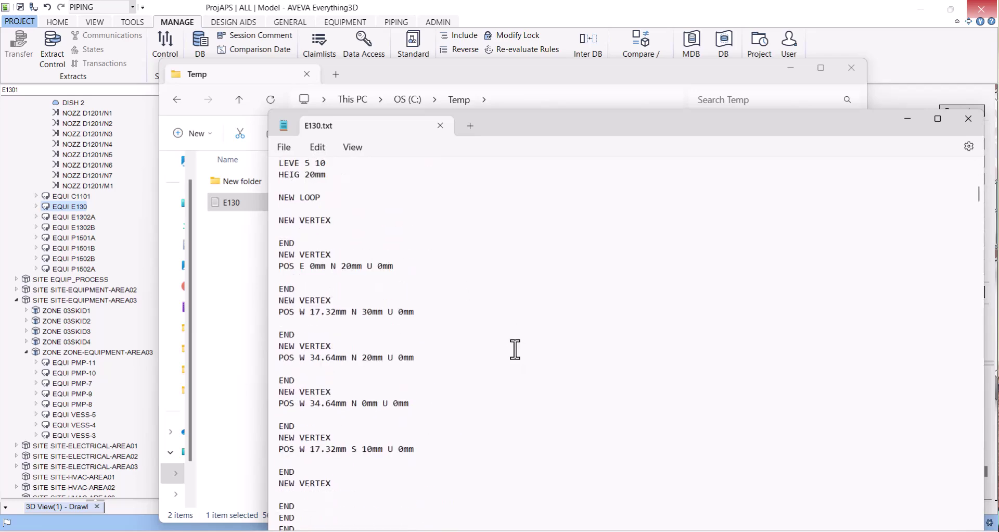
scroll(513, 354, down, 5)
scroll(513, 358, up, 3)
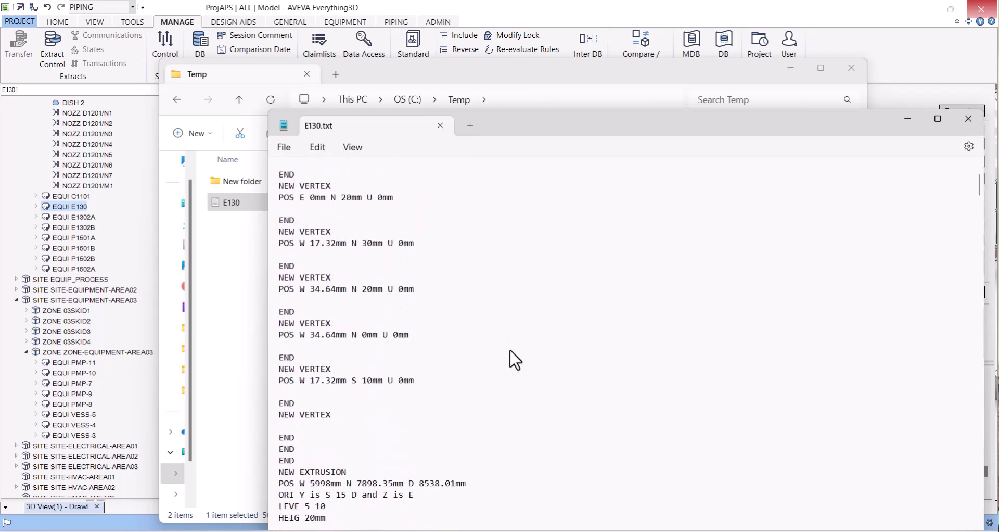
scroll(515, 360, down, 6)
scroll(516, 362, up, 10)
scroll(515, 363, up, 10)
scroll(515, 365, up, 10)
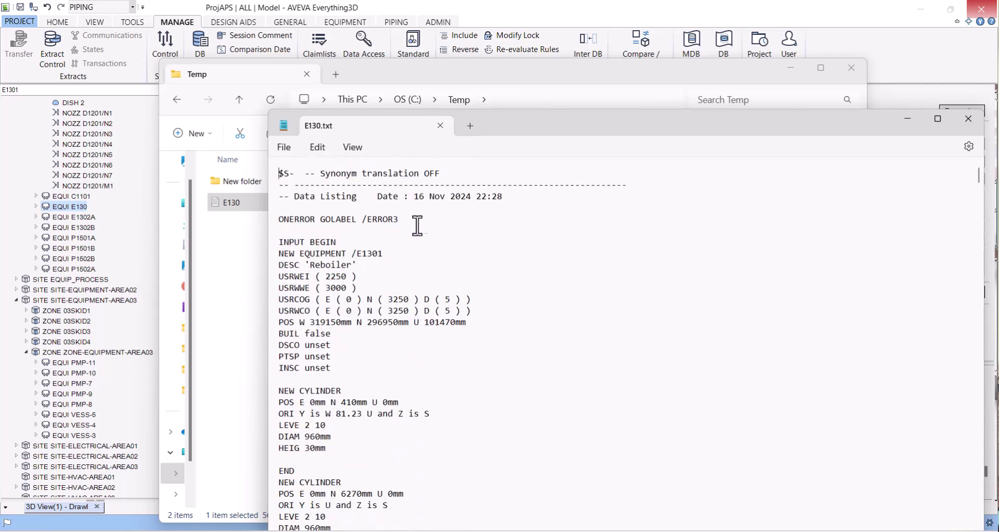
- Replace 'GOLABEL /ERROR3' on the ONERROR line with 'continue'
drag(413, 223, 309, 219)
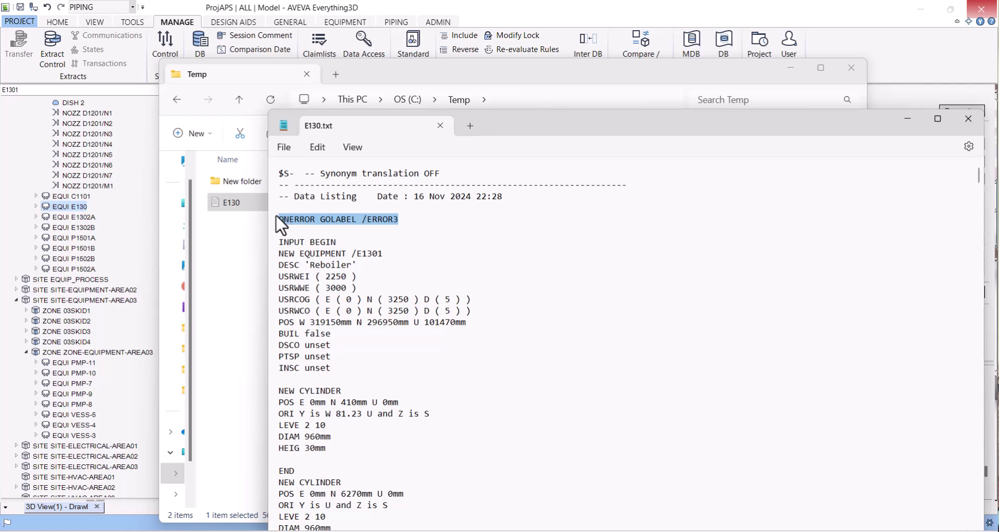
click(416, 240)
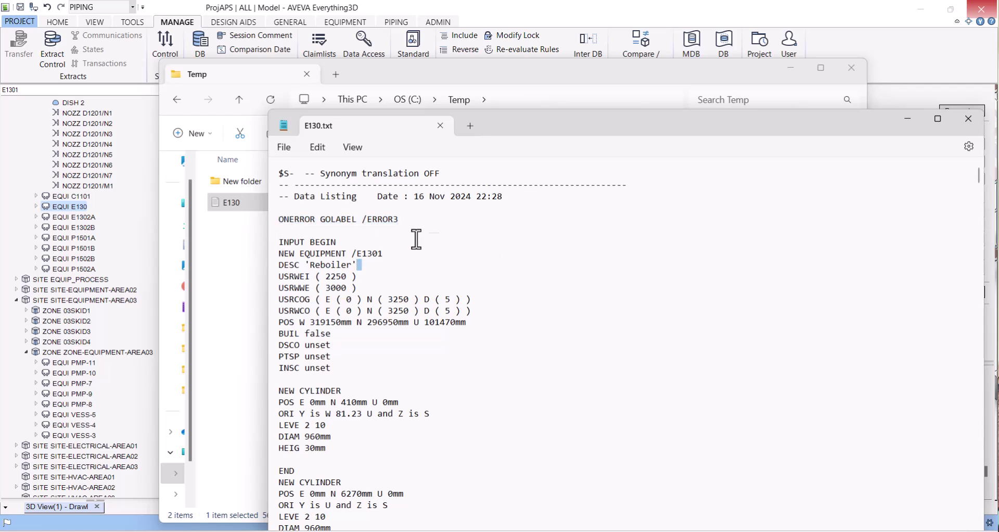
drag(321, 219, 416, 232)
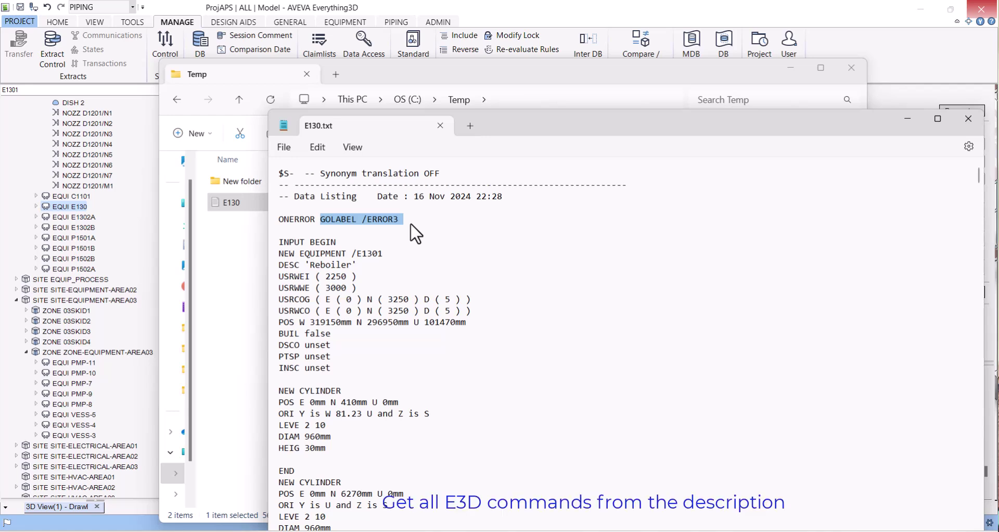
text(continue)
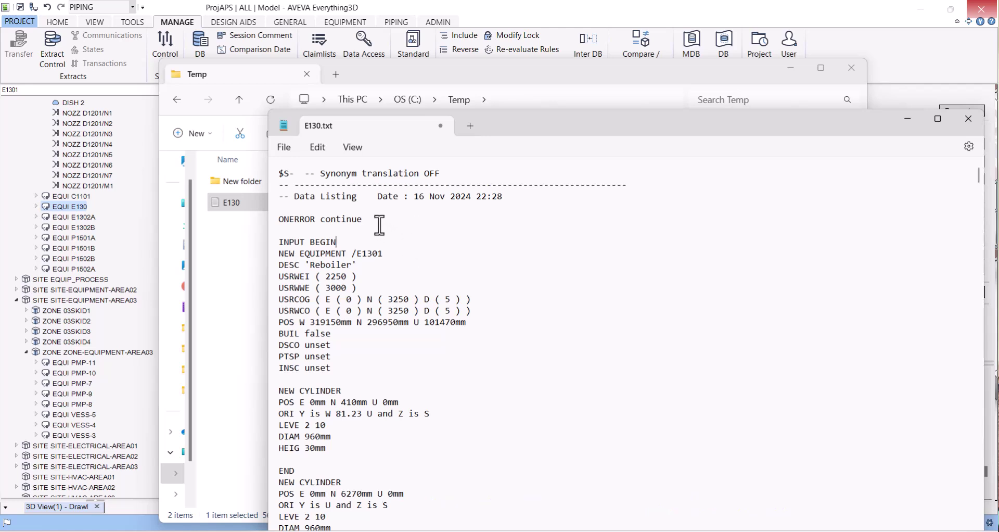
- Scroll to the end of E130.txt, showing nozzles N1, N3, N2, NS2, NS1 and INPUT END
scroll(366, 345, down, 4)
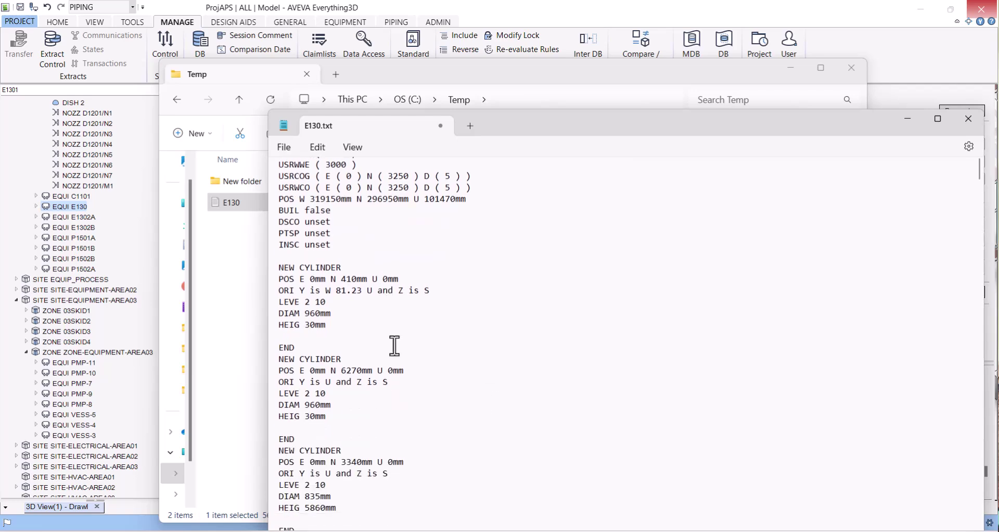
scroll(392, 345, down, 4)
scroll(404, 346, down, 4)
scroll(410, 352, down, 4)
scroll(419, 346, down, 3)
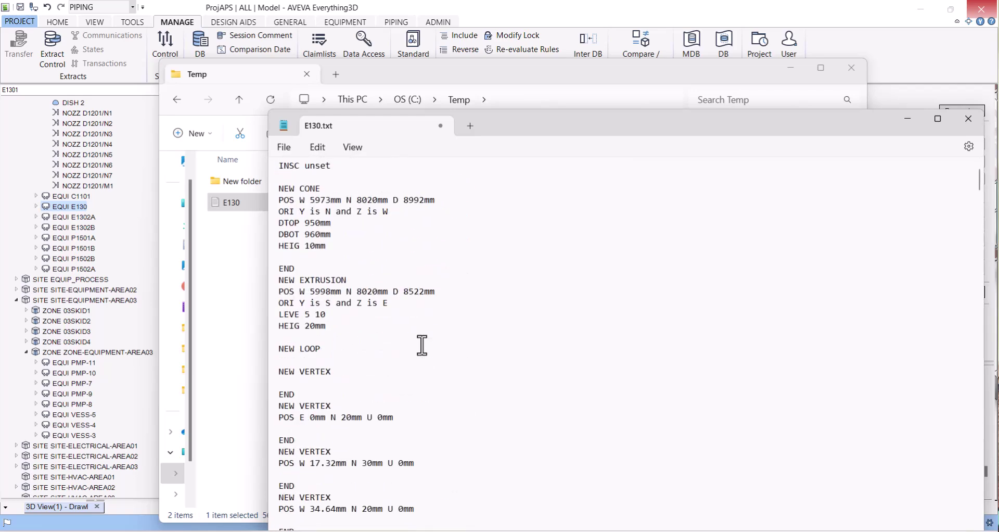
scroll(421, 344, down, 2)
scroll(424, 343, down, 5)
scroll(460, 370, down, 2)
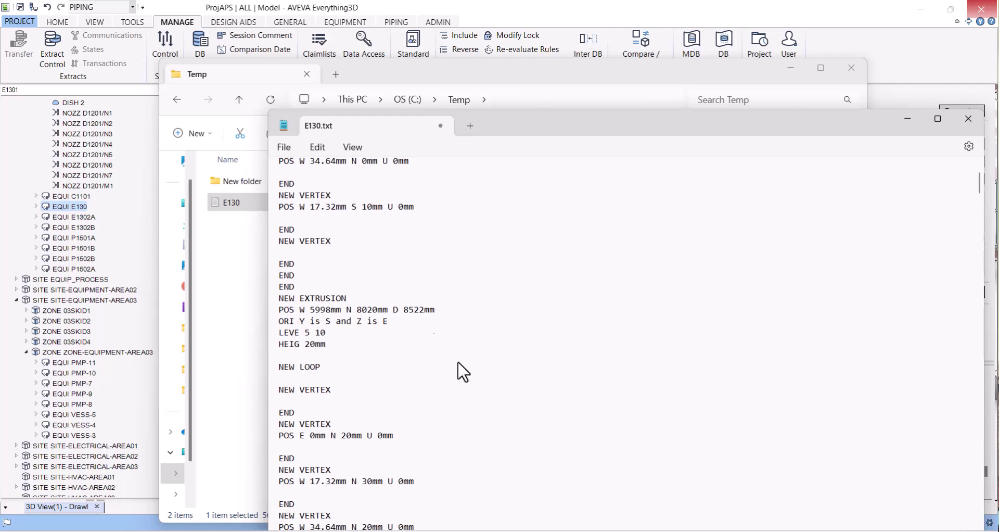
scroll(464, 362, down, 4)
scroll(465, 359, down, 2)
scroll(465, 362, down, 2)
scroll(470, 370, down, 2)
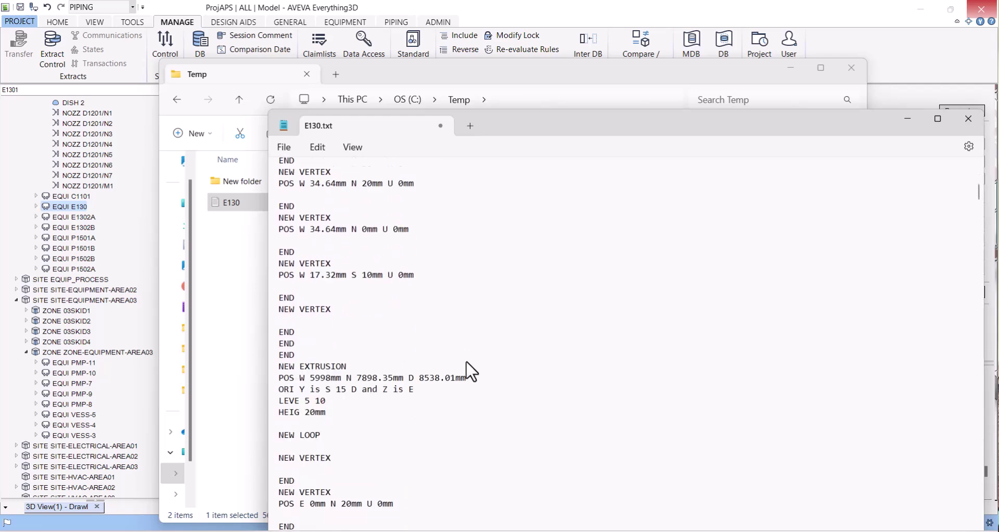
scroll(471, 370, down, 5)
scroll(471, 371, down, 7)
scroll(472, 370, down, 11)
scroll(467, 362, down, 6)
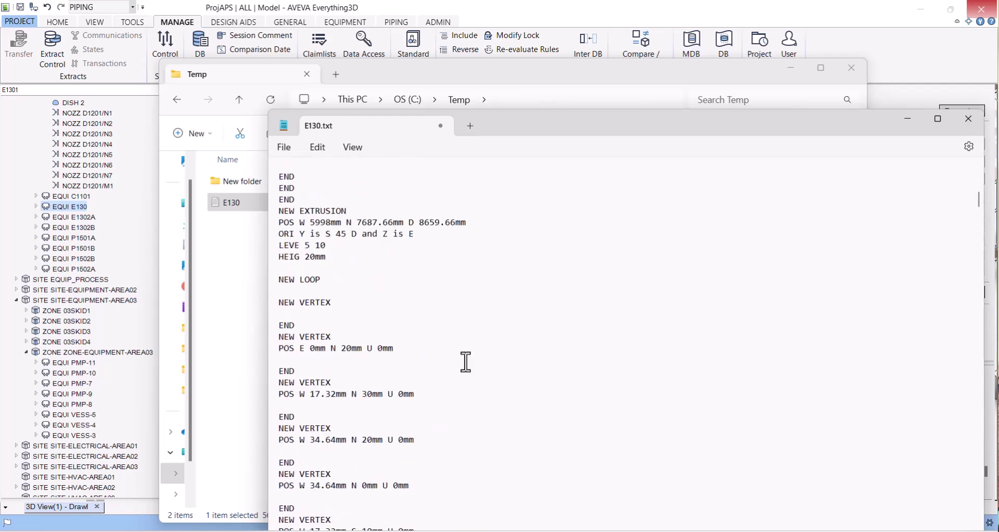
scroll(510, 344, down, 3)
scroll(553, 324, down, 2)
drag(985, 222, 932, 514)
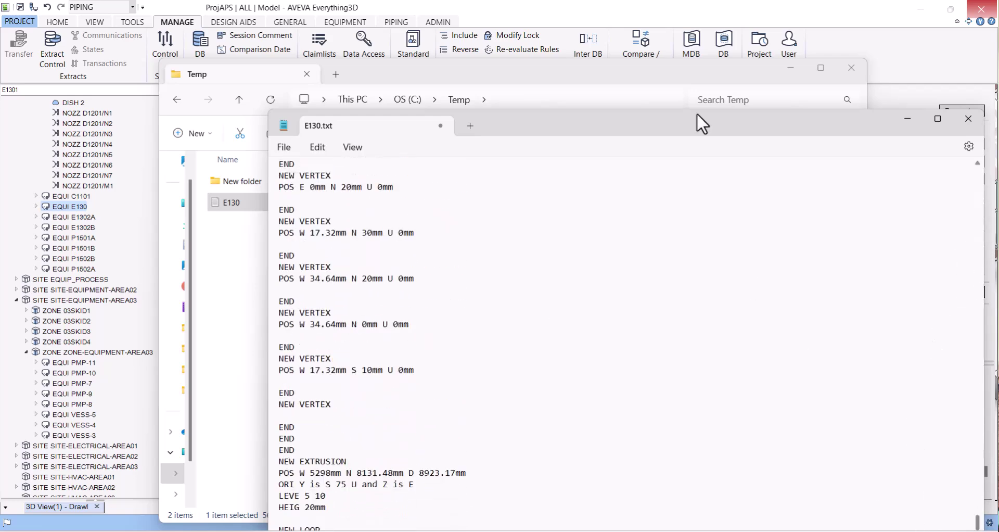
drag(681, 139, 687, 97)
scroll(663, 312, down, 5)
scroll(641, 402, down, 3)
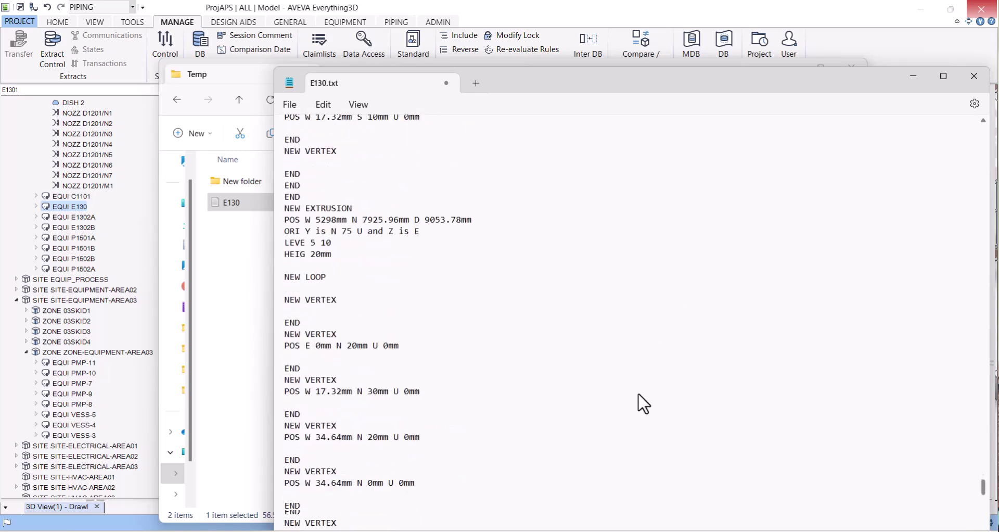
drag(984, 495, 975, 520)
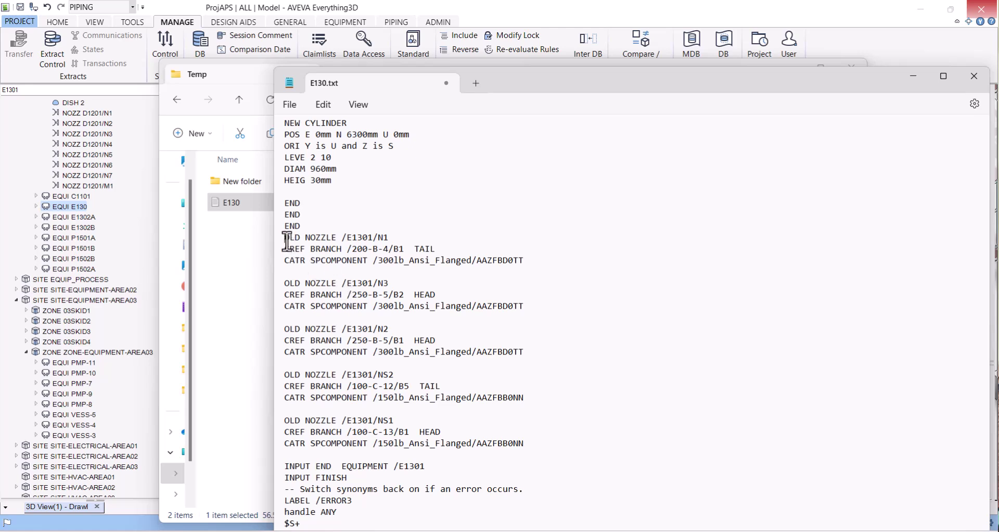
- Delete the five old nozzle entries from the E130.txt listing
drag(285, 237, 456, 448)
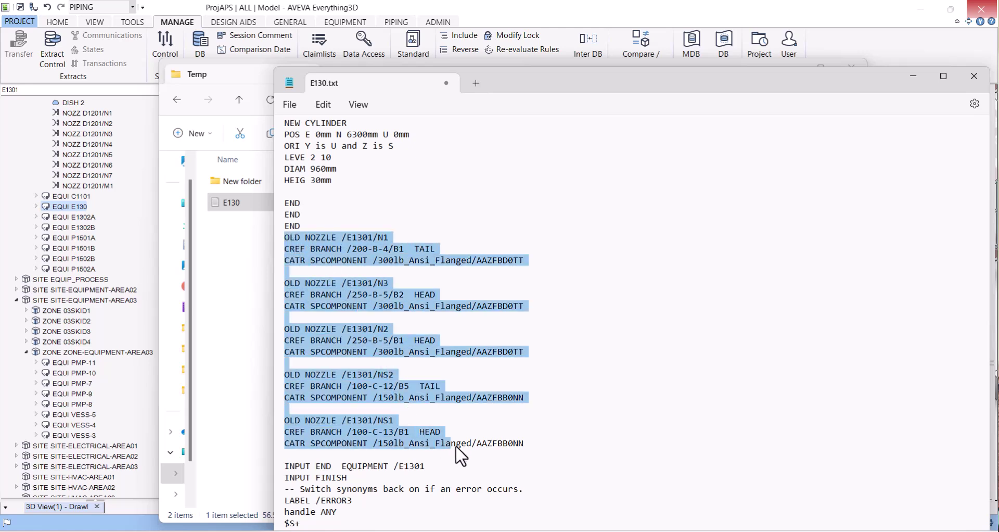
drag(456, 447, 549, 451)
key(Delete)
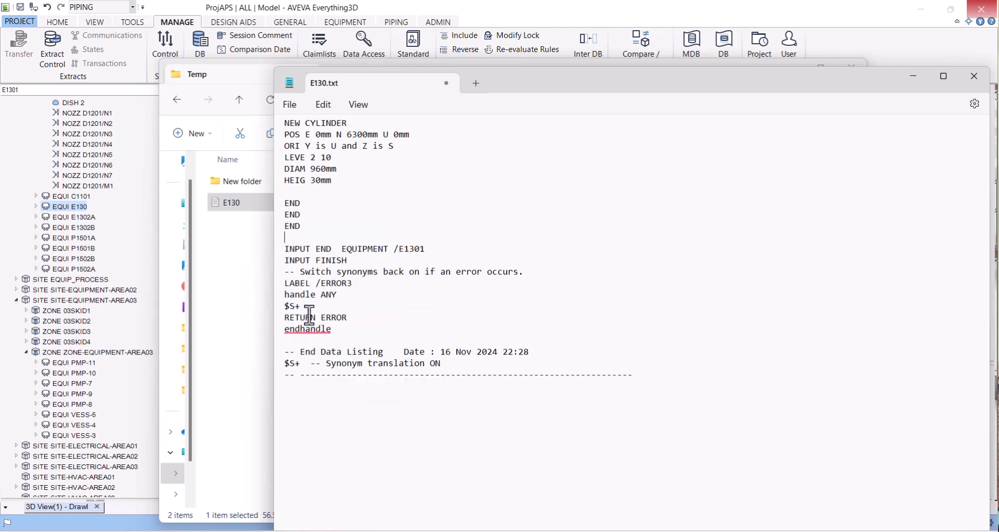
- Save the edited E130.txt and close Notepad
click(290, 105)
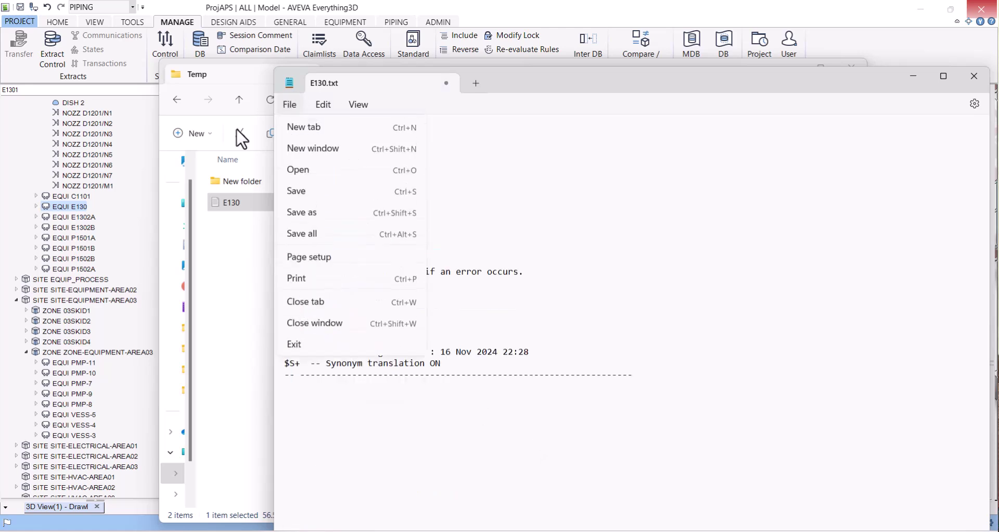
click(303, 192)
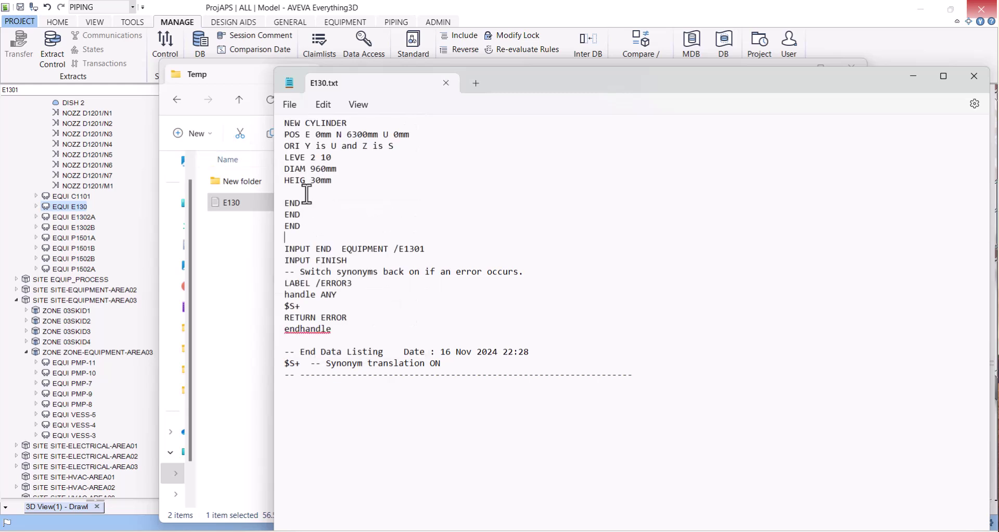
click(974, 76)
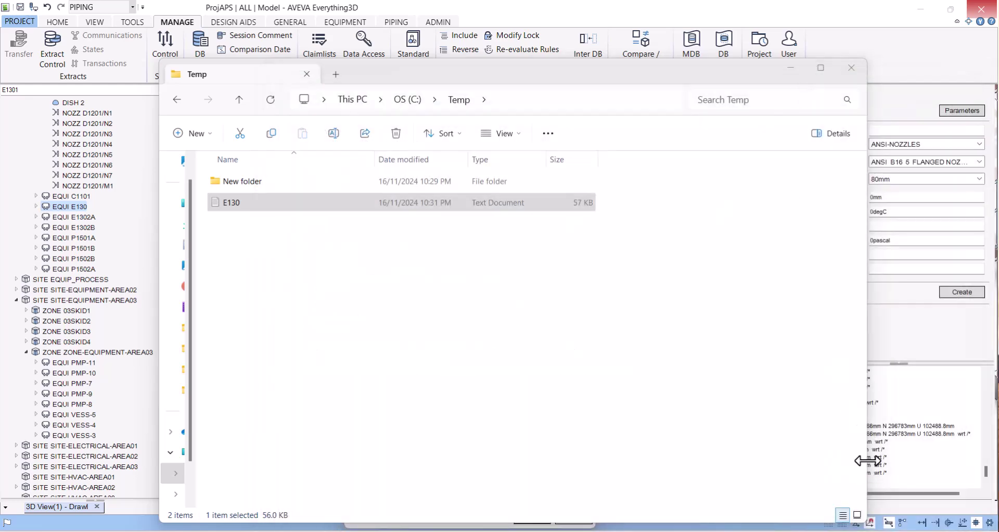
- Expand zone EQUIP-PROCESS and drop E130.txt into E3D, creating EQUI 1
drag(867, 458, 667, 361)
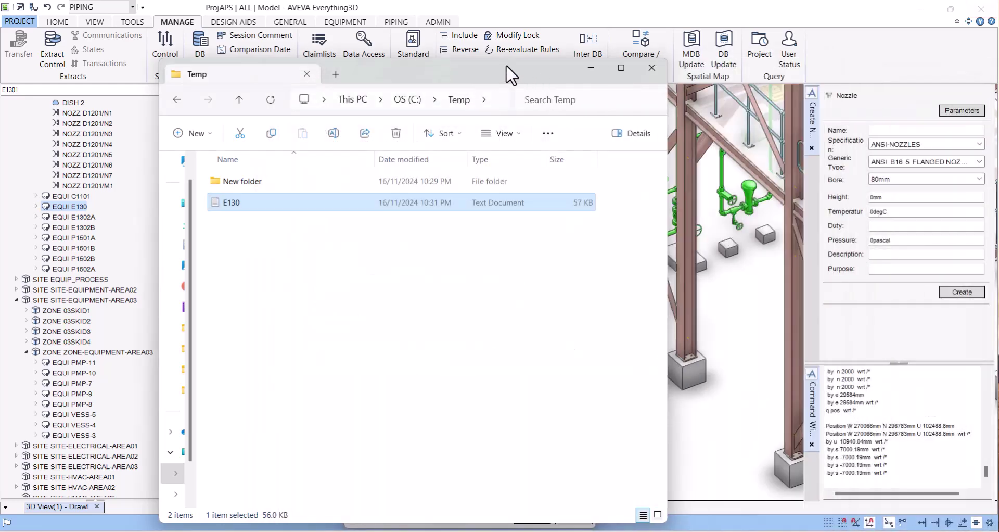
scroll(725, 233, down, 2)
scroll(725, 233, down, 2)
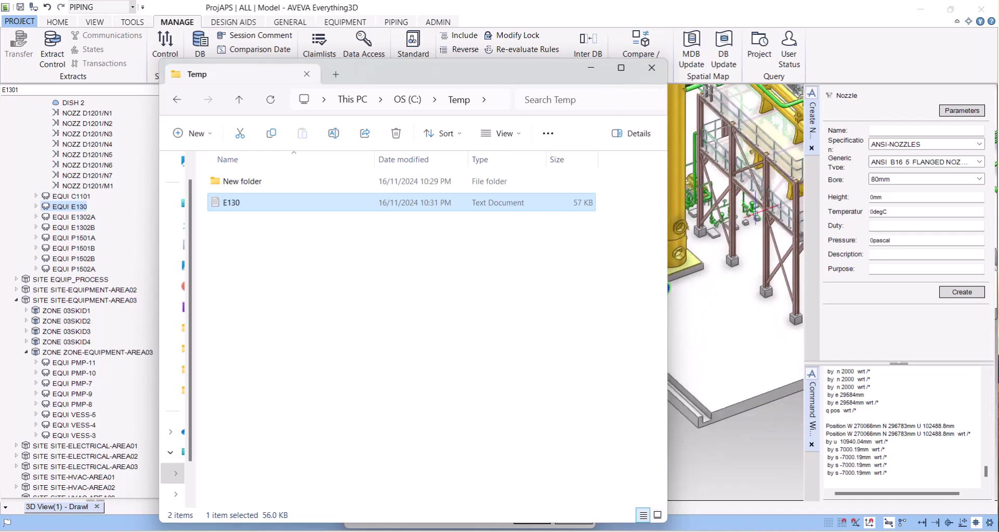
scroll(725, 233, down, 2)
scroll(735, 218, down, 2)
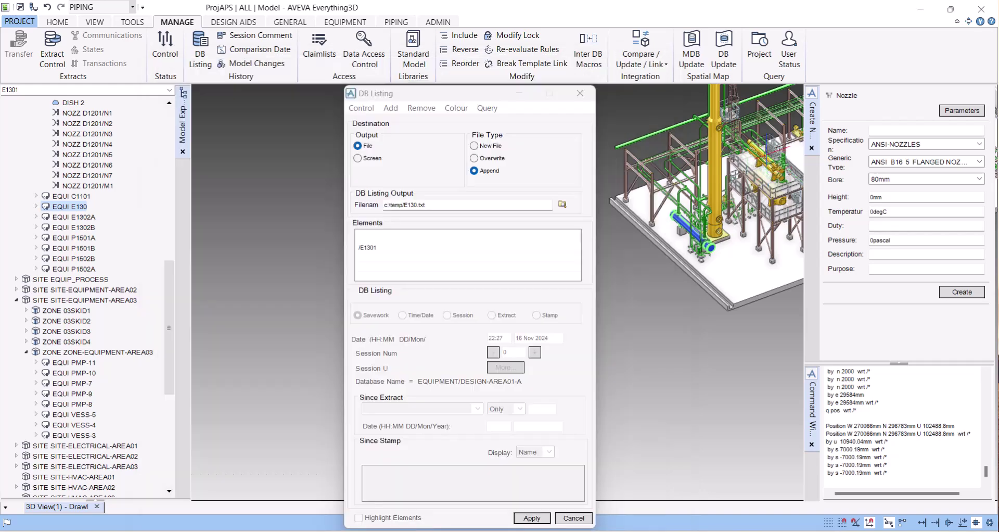
click(771, 168)
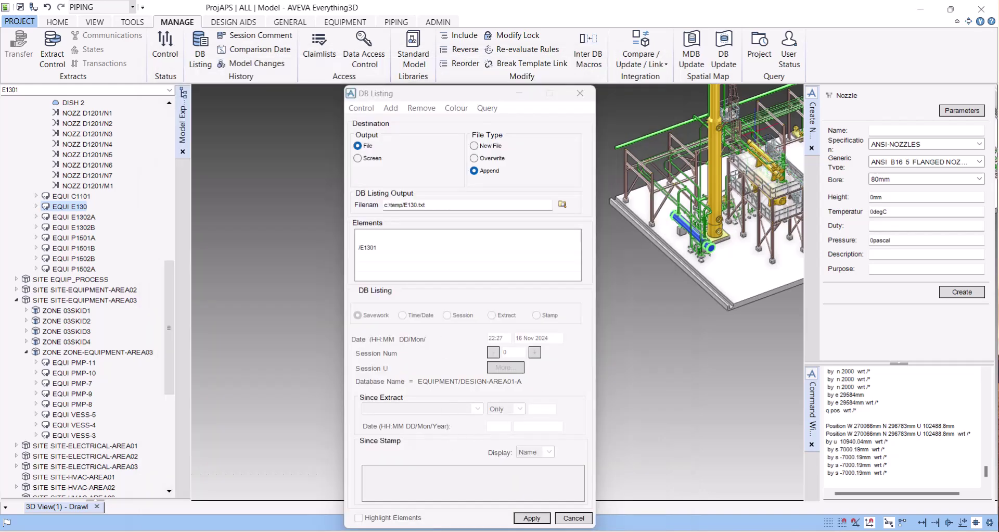
drag(168, 280, 197, 147)
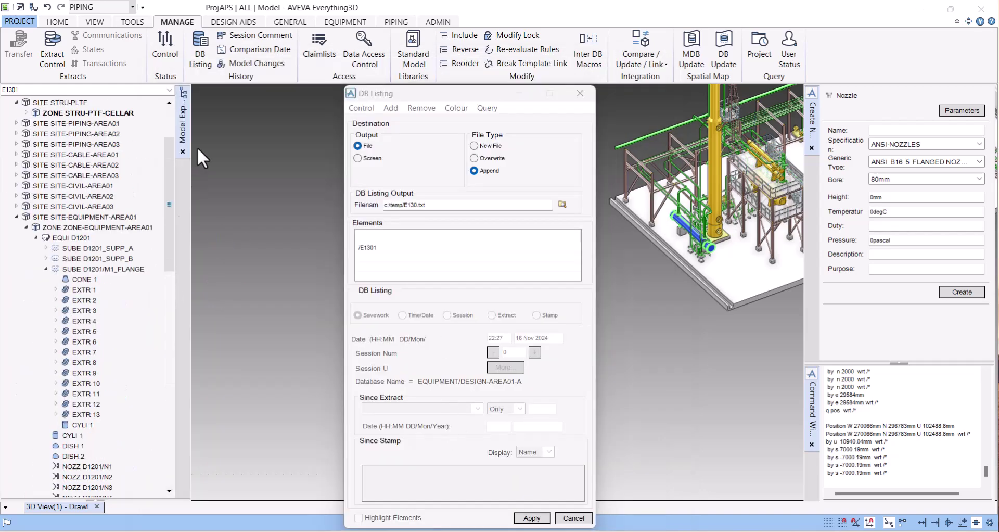
double_click(42, 166)
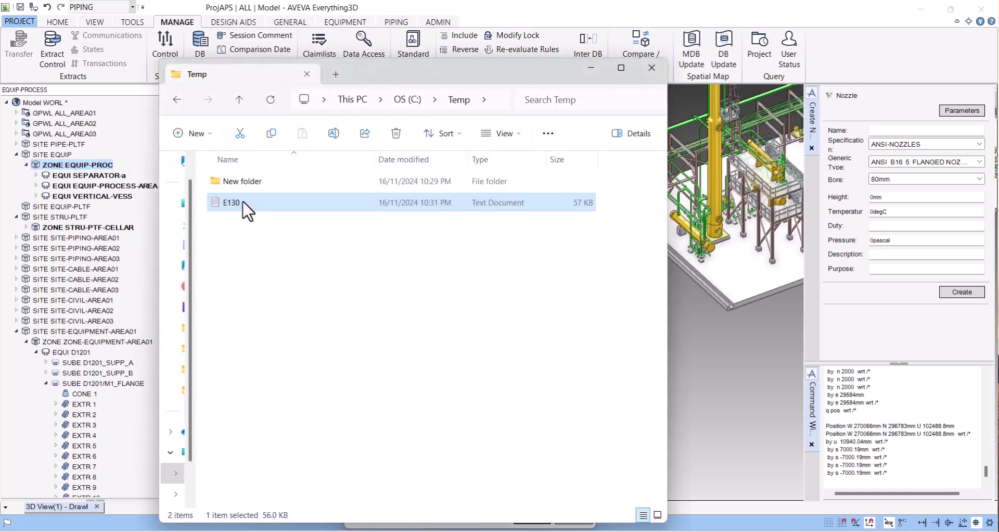
drag(238, 211, 884, 485)
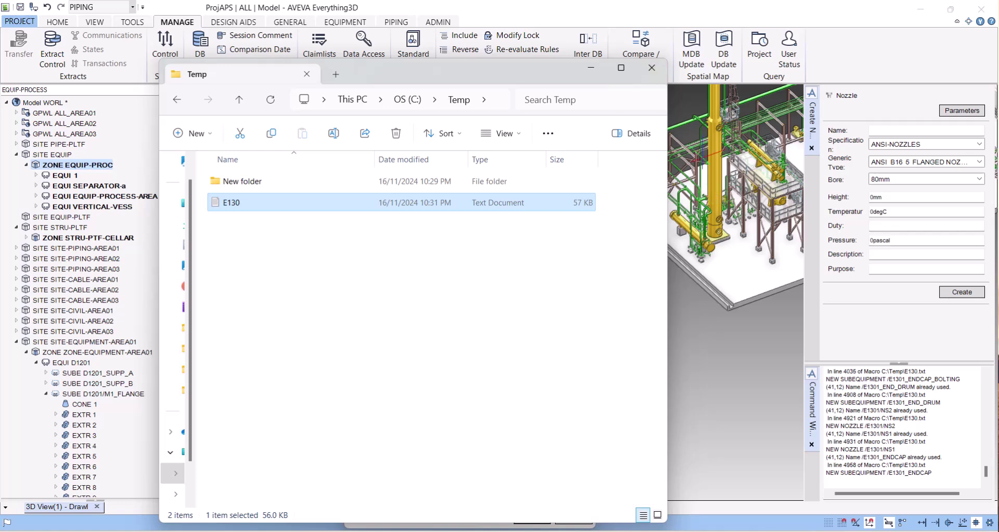
- Close the Temp folder window, select EQUI 1, and cancel the DB Listing dialog
click(652, 68)
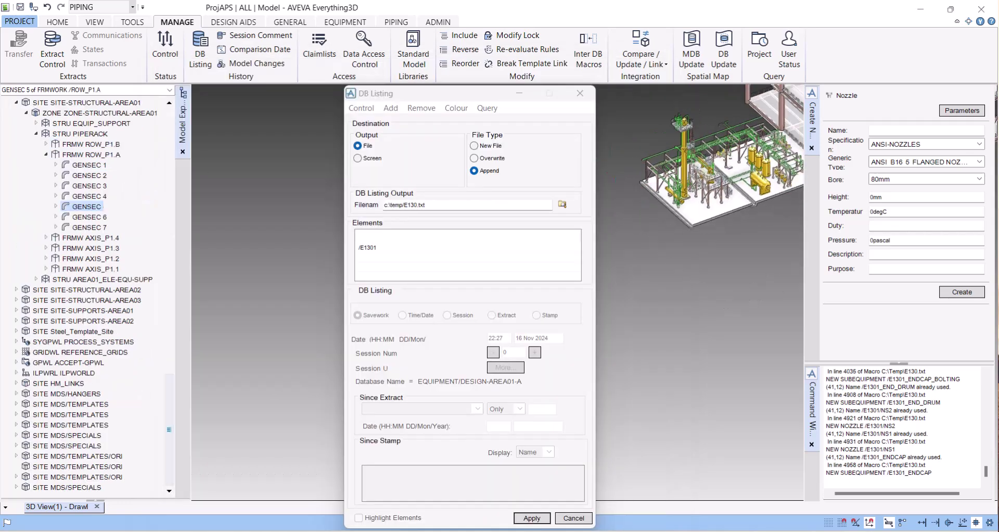
scroll(85, 291, up, 15)
click(62, 175)
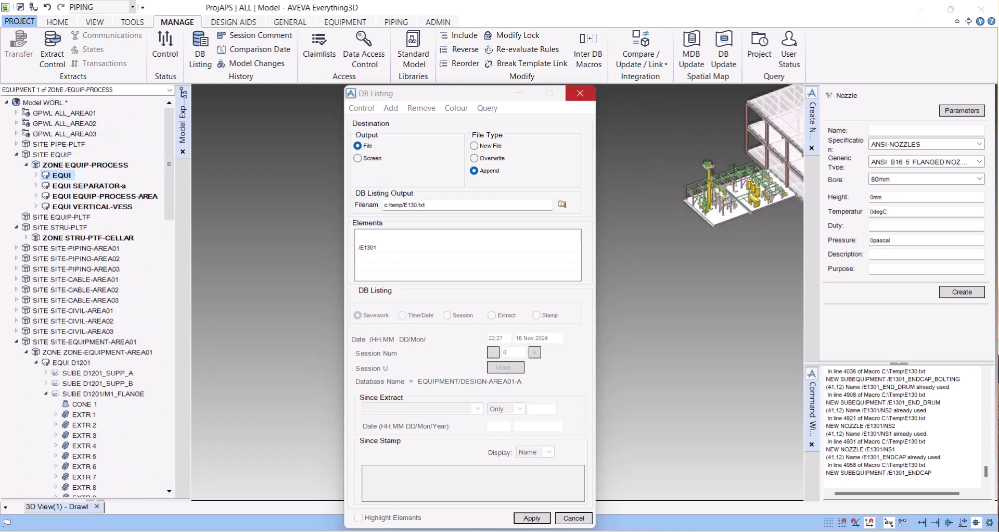
click(580, 93)
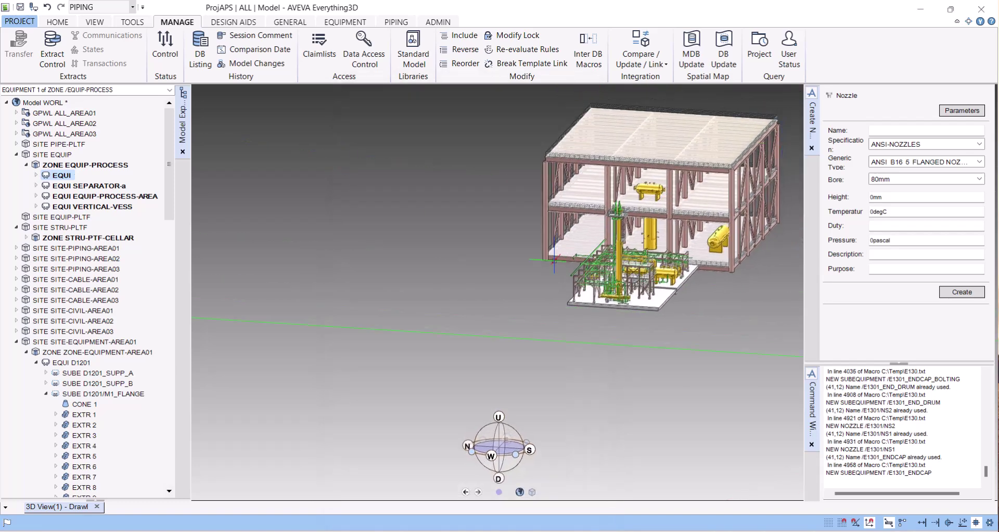
- Expand EQUI 1, place axes at its origin with 'axes at ce', and select the separator
key(Right)
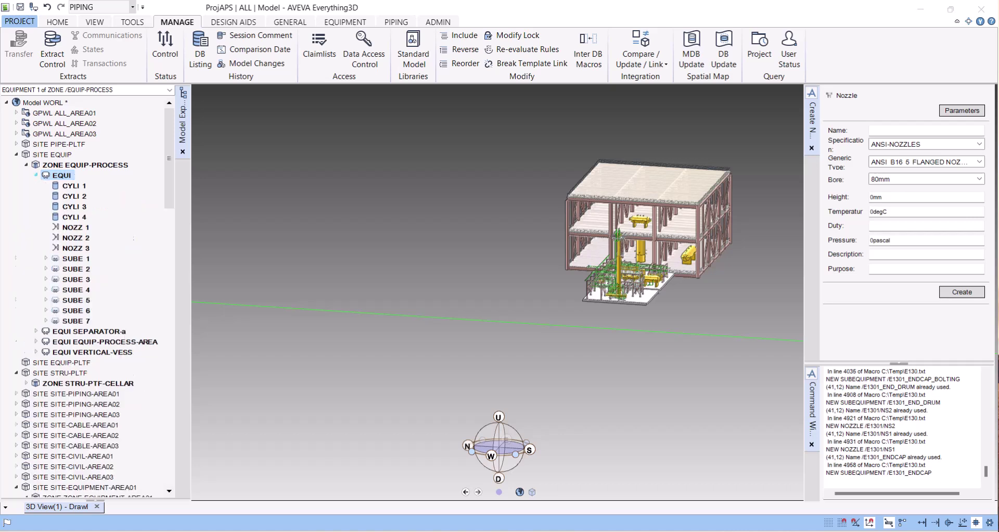
key(Down)
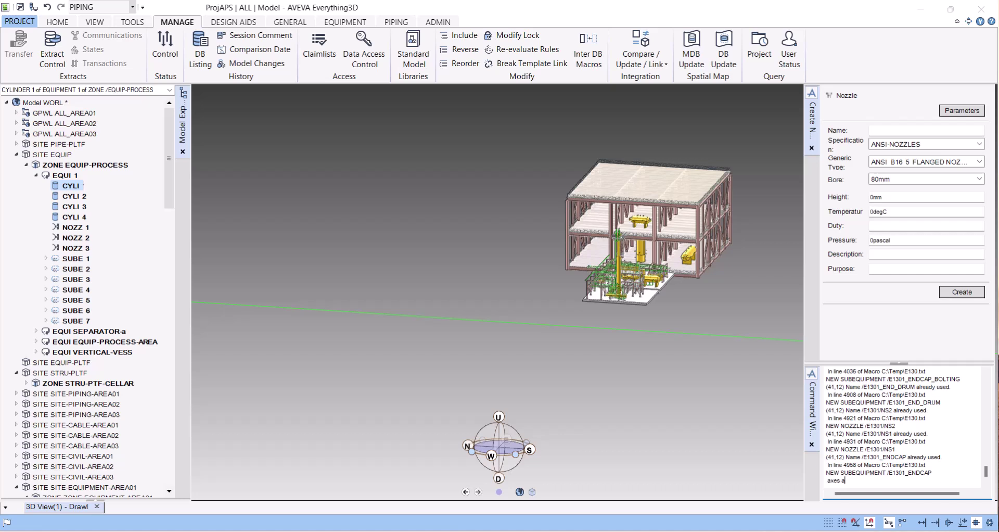
text(t ce)
key(Return)
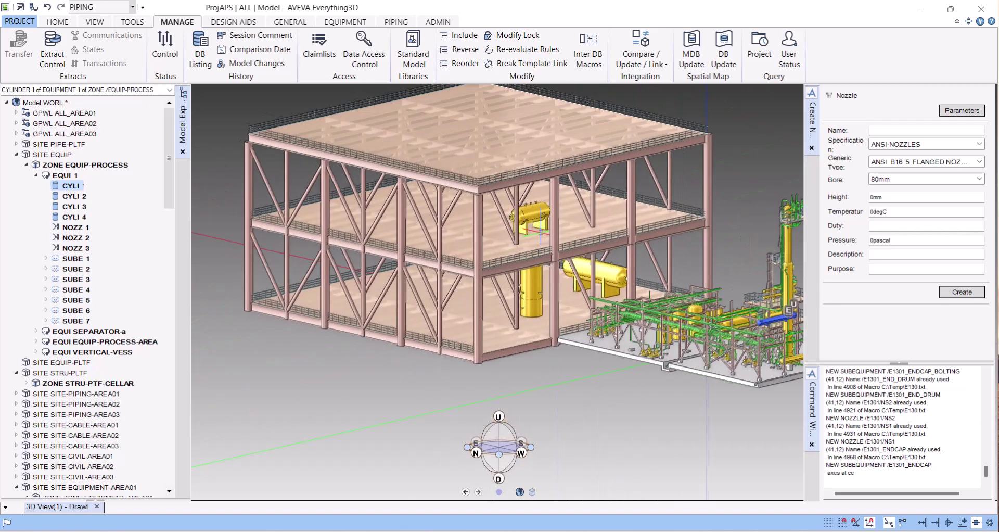
click(526, 207)
text(q pos wrt)
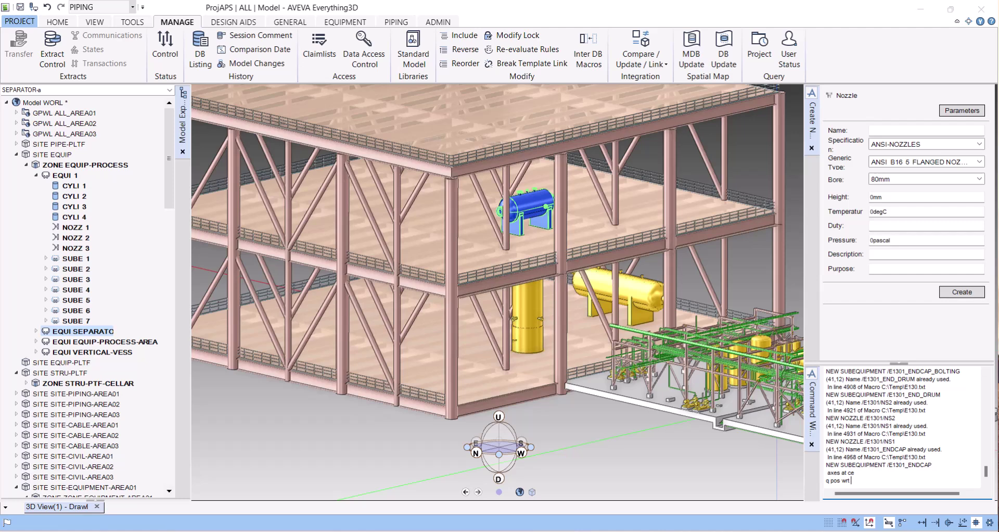
- Query the separator's position wrt /* and apply it to EQUI 1 (W 270066 N 303783.19 U 113428.84)
text(/*)
key(Return)
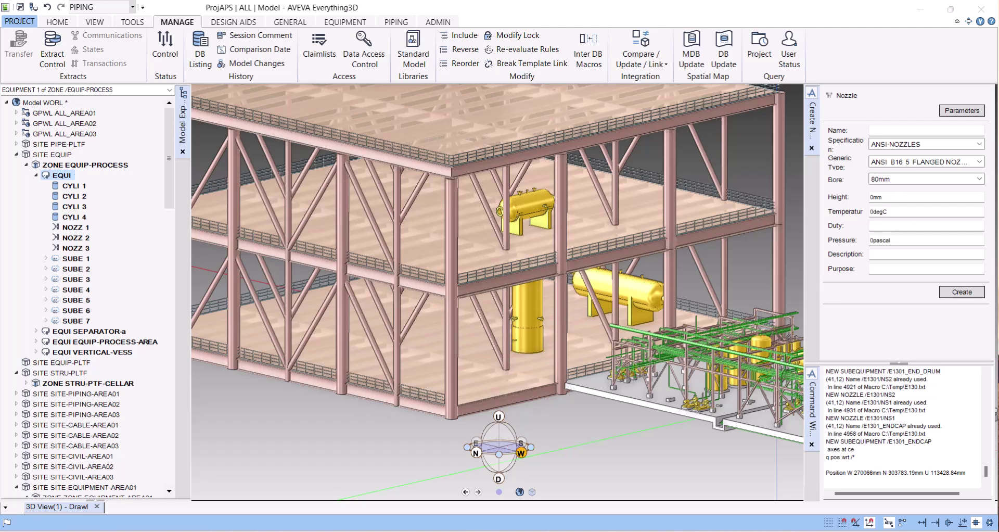
text(Position W 270066mm N 303783.19mm U 113428.84mm)
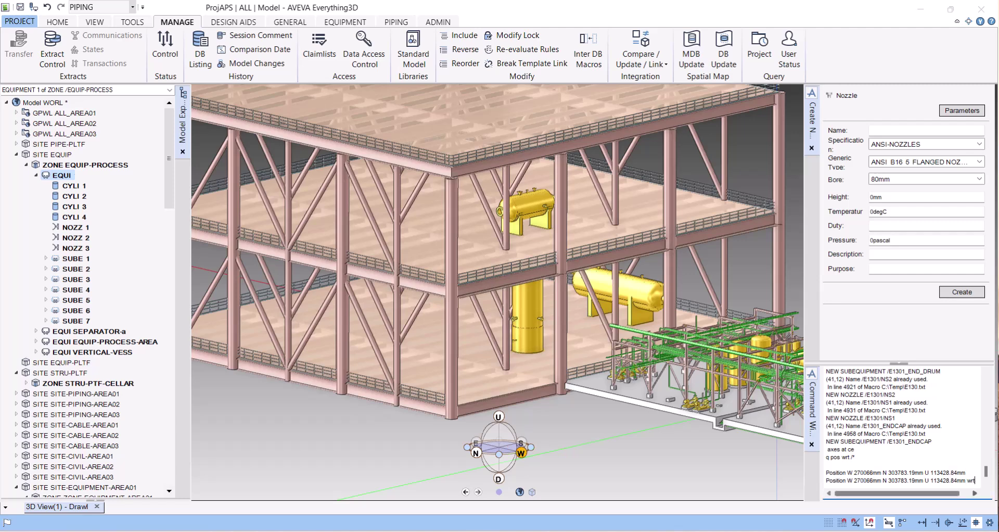
text(/*)
key(Return)
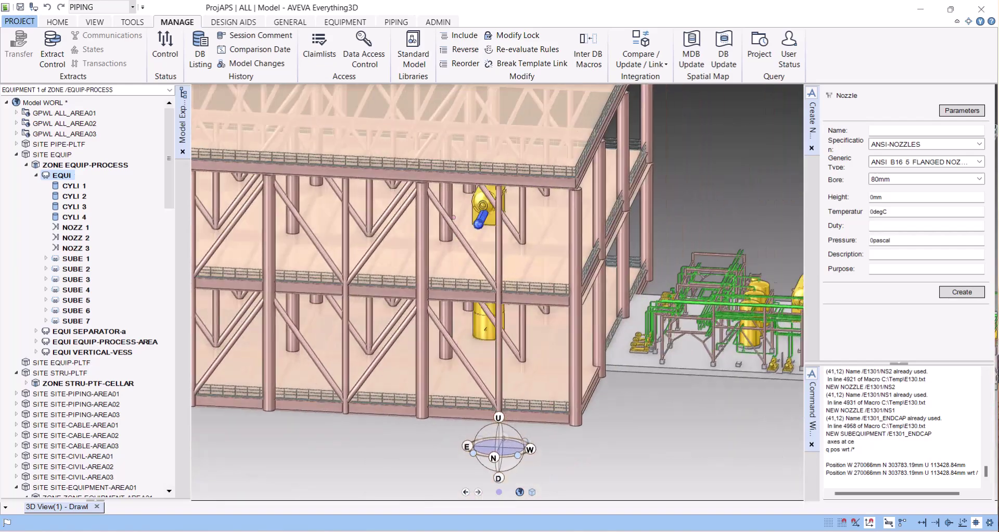
- Move EQUI 1 east twice with 'by e 5000 wrt /*', 10000 mm beyond the separator
scroll(450, 211, up, 3)
text(by e 5000  wrt)
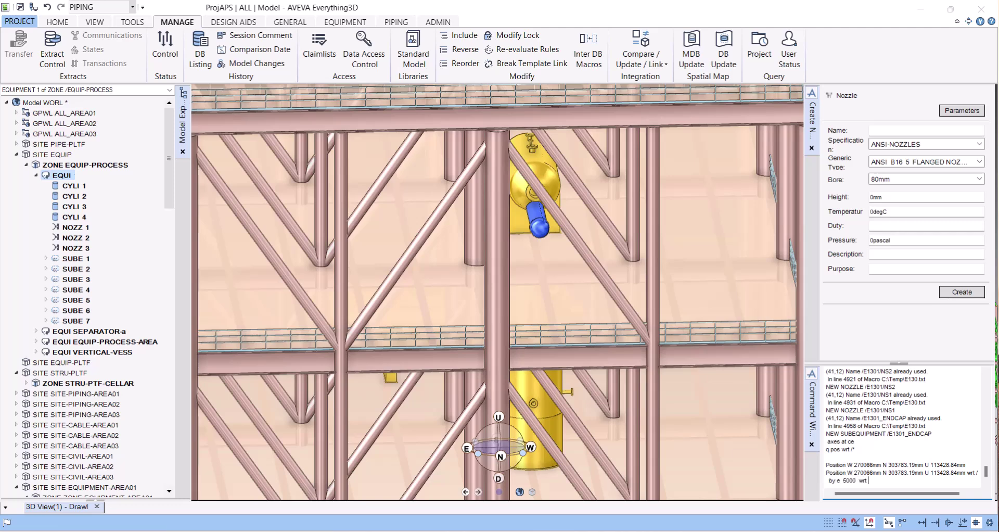
text(/*)
key(Return)
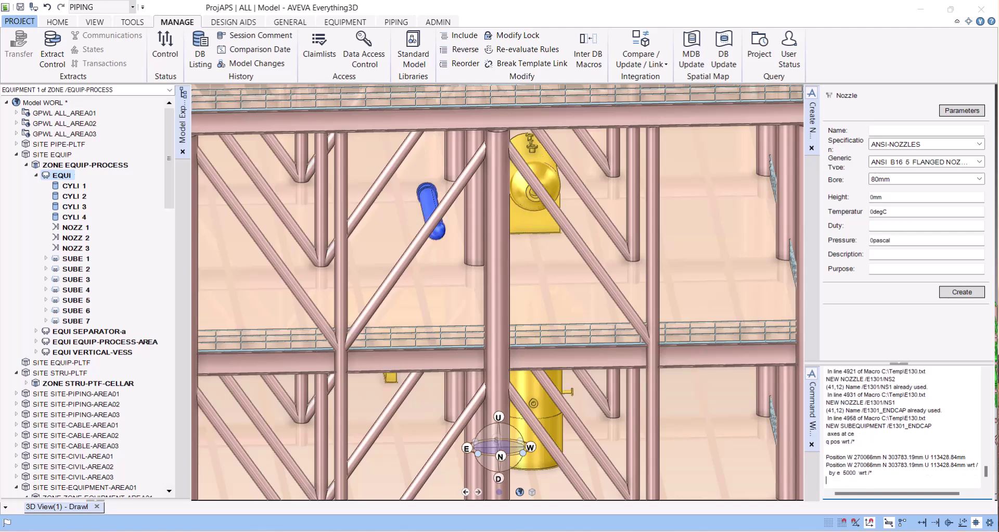
key(Up)
key(Return)
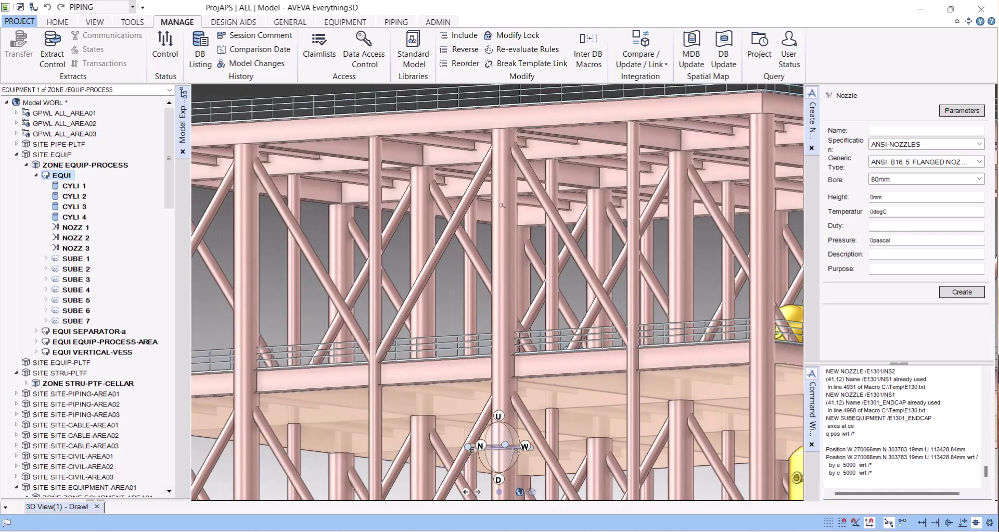